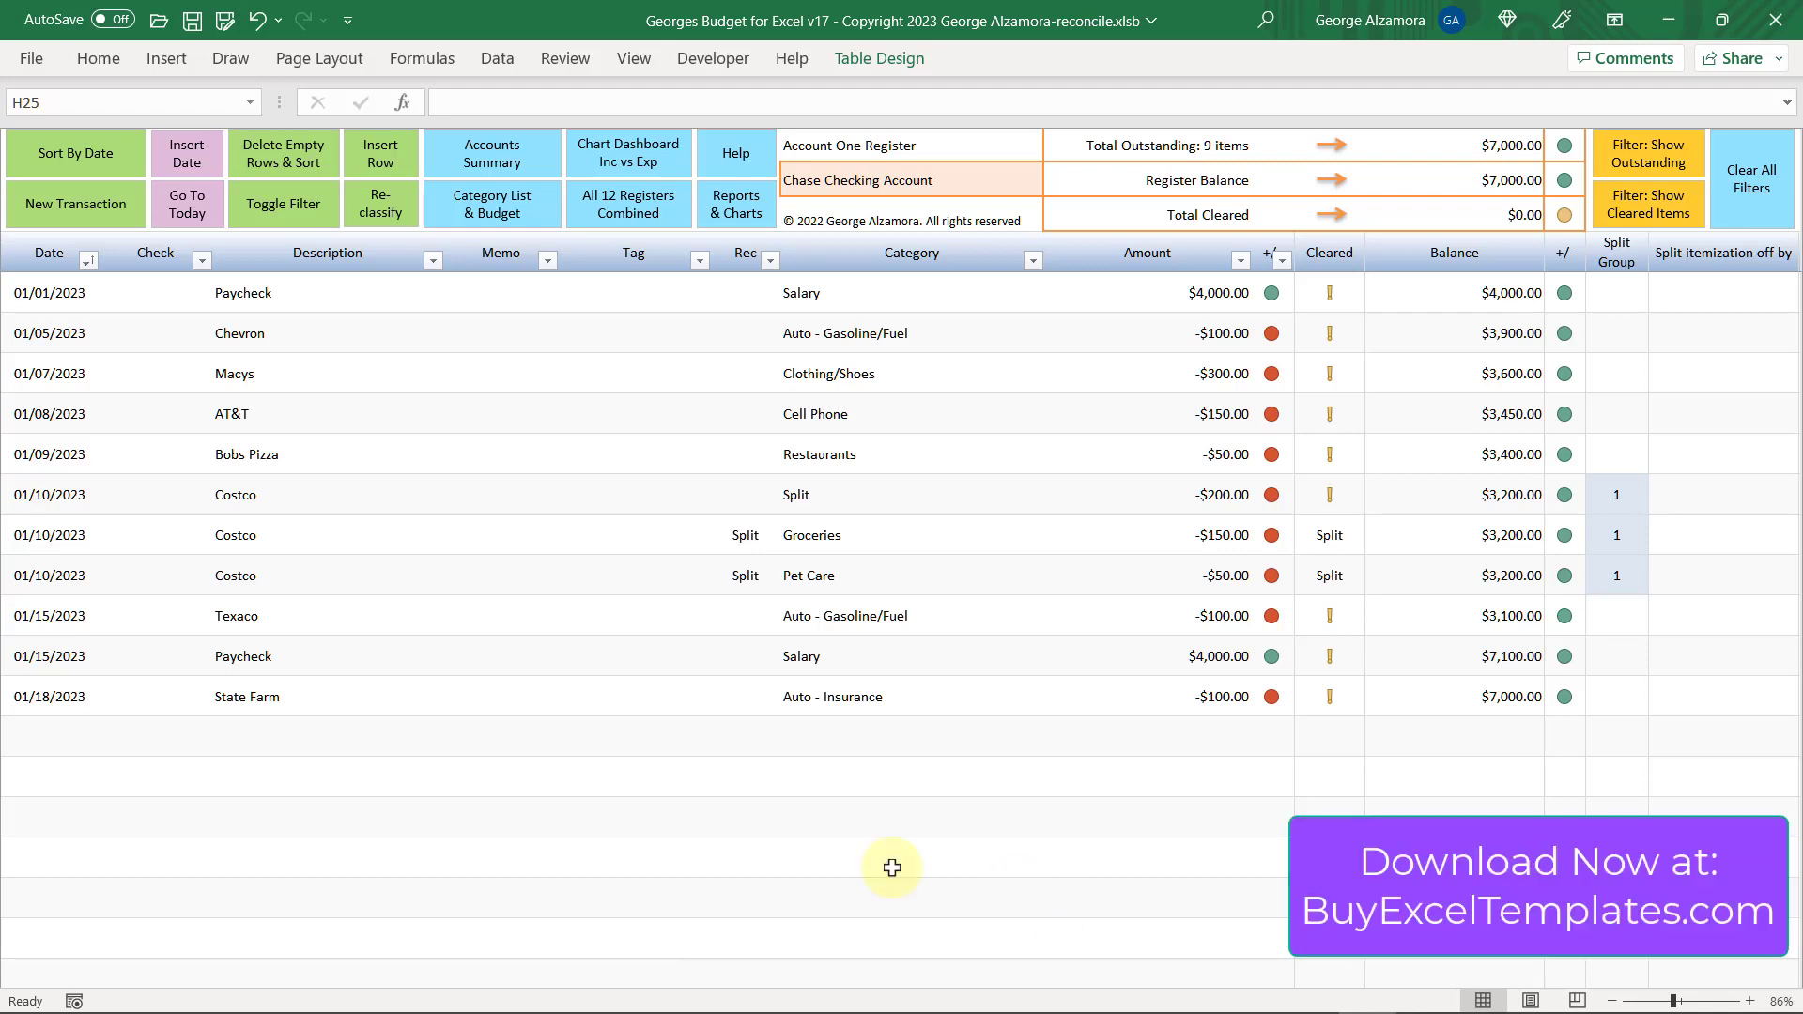
Review the first transaction's date and $4,000.00 Paycheck amount, and preview its Rec choices
left_click(39, 308)
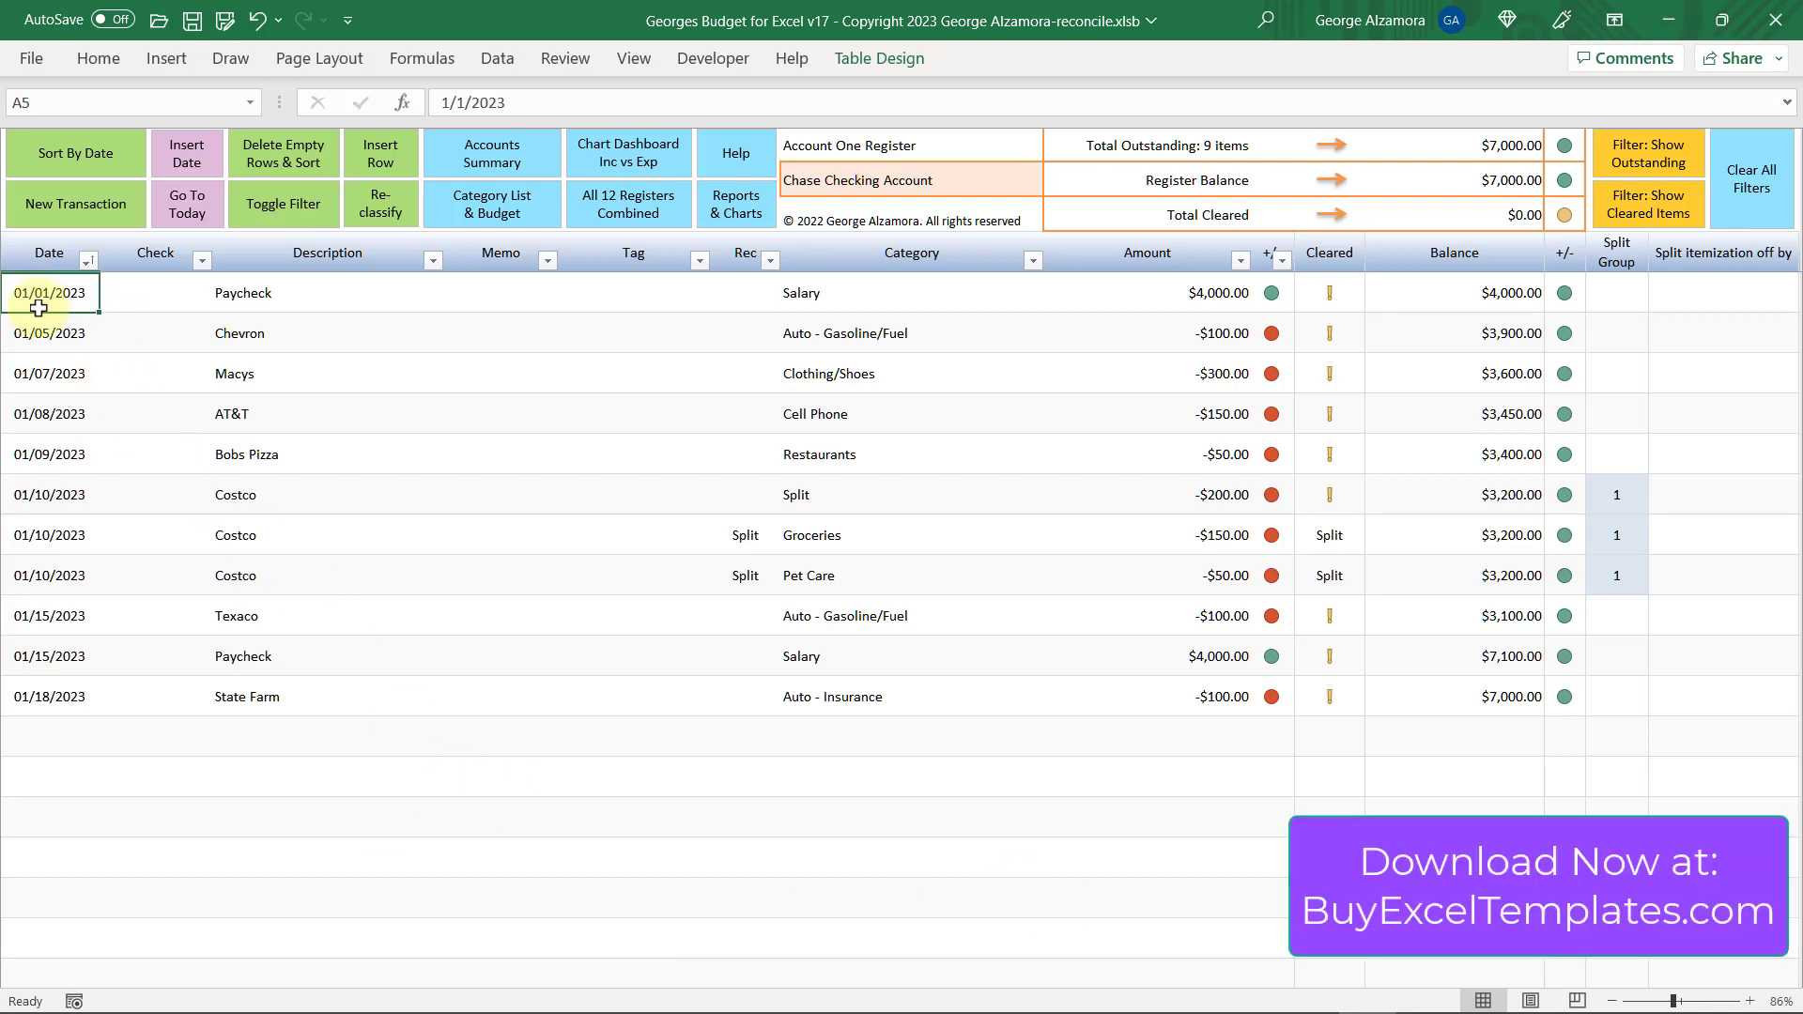
left_click(1159, 296)
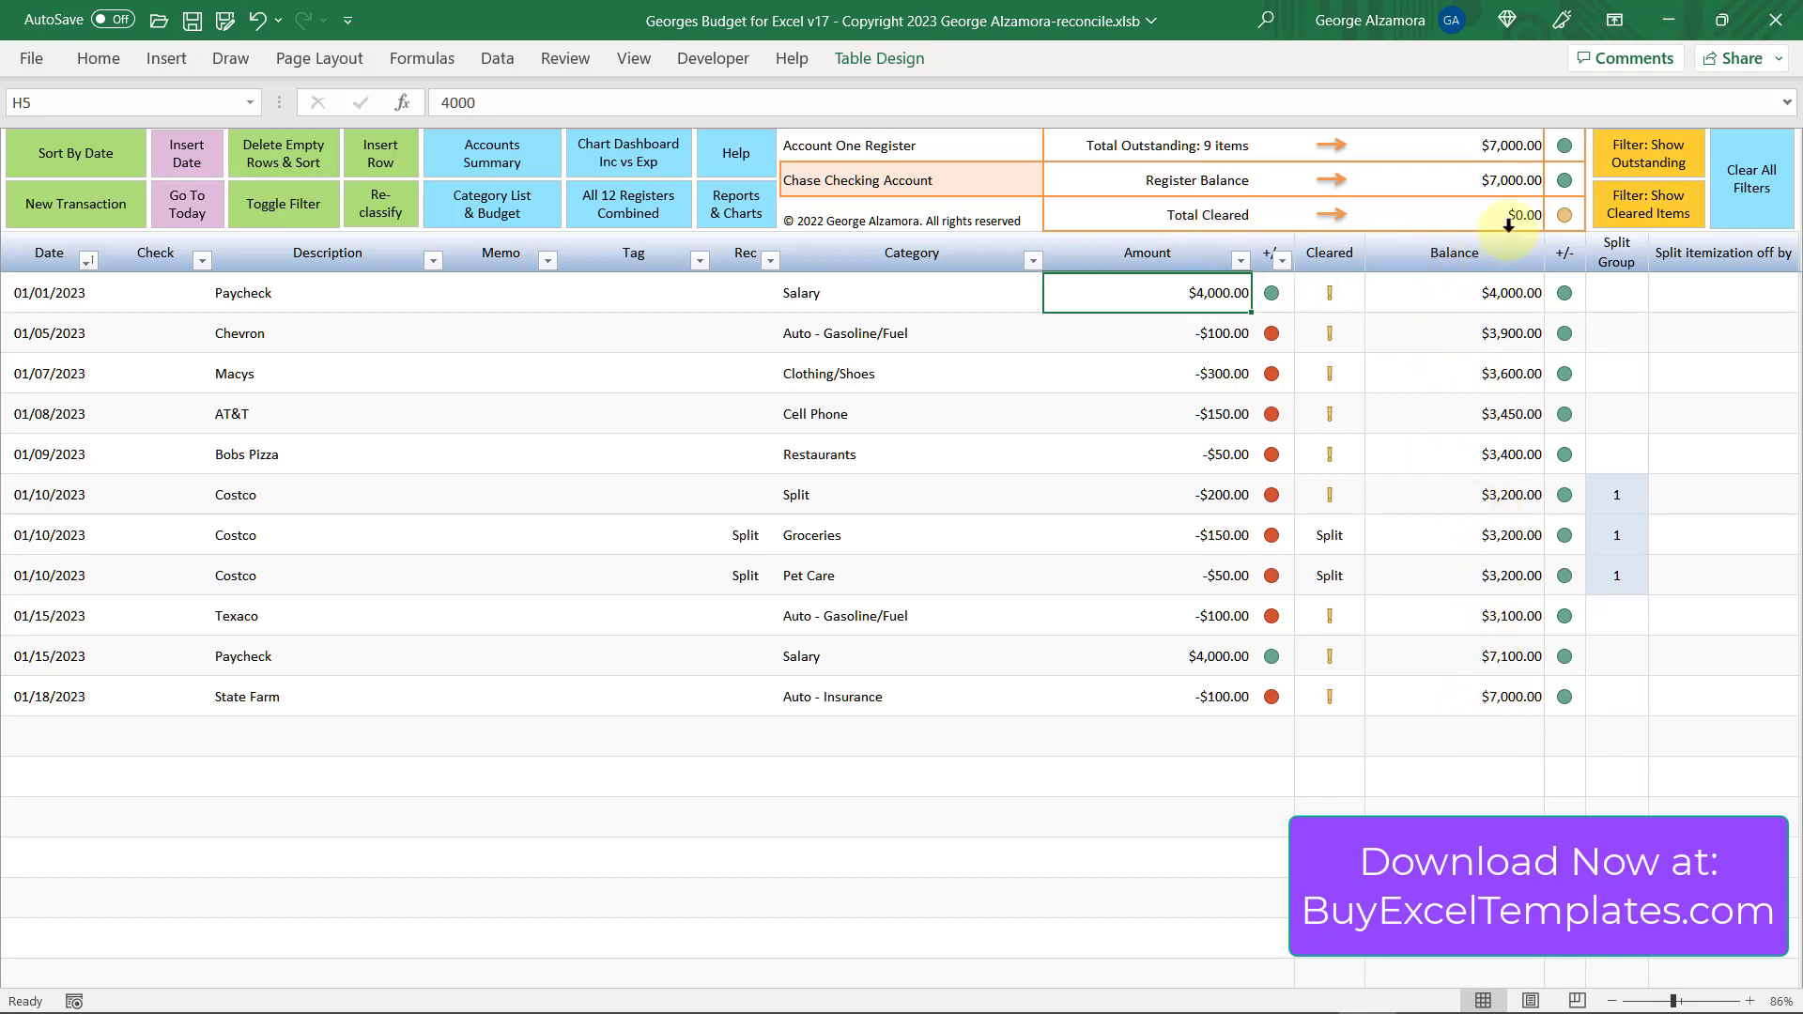
key("Left")
key("Left")
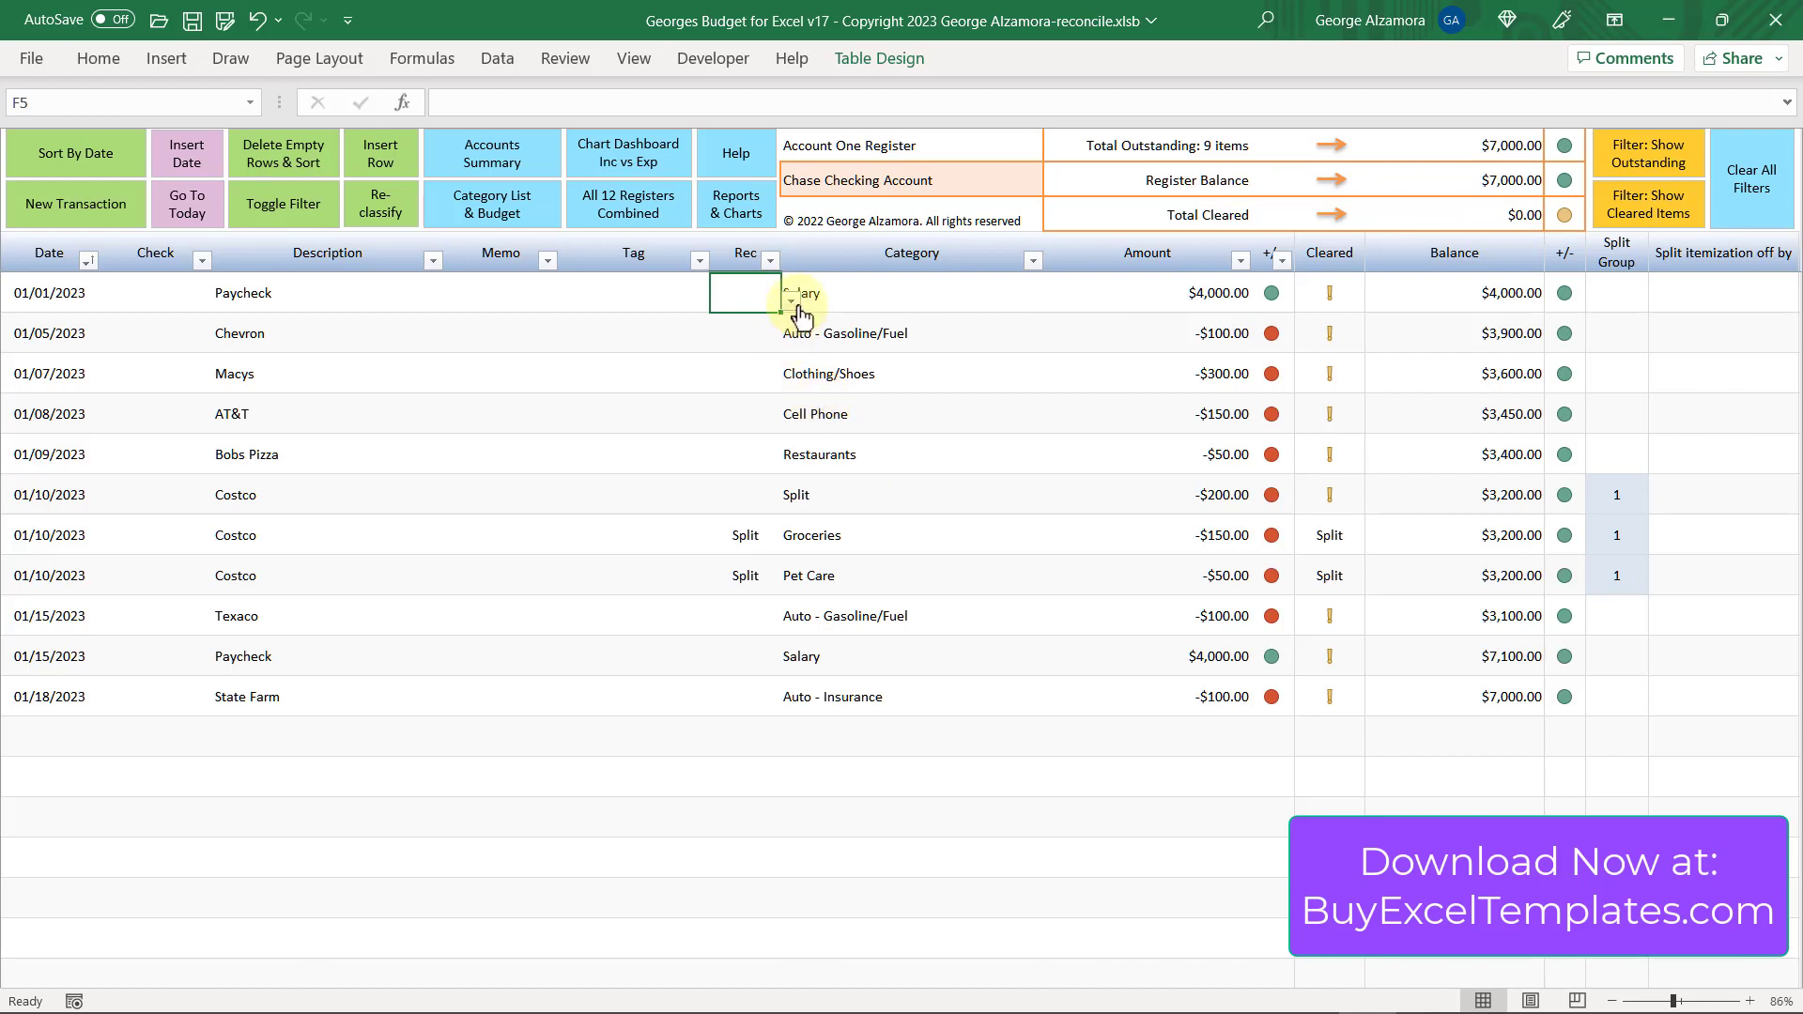
left_click(791, 302)
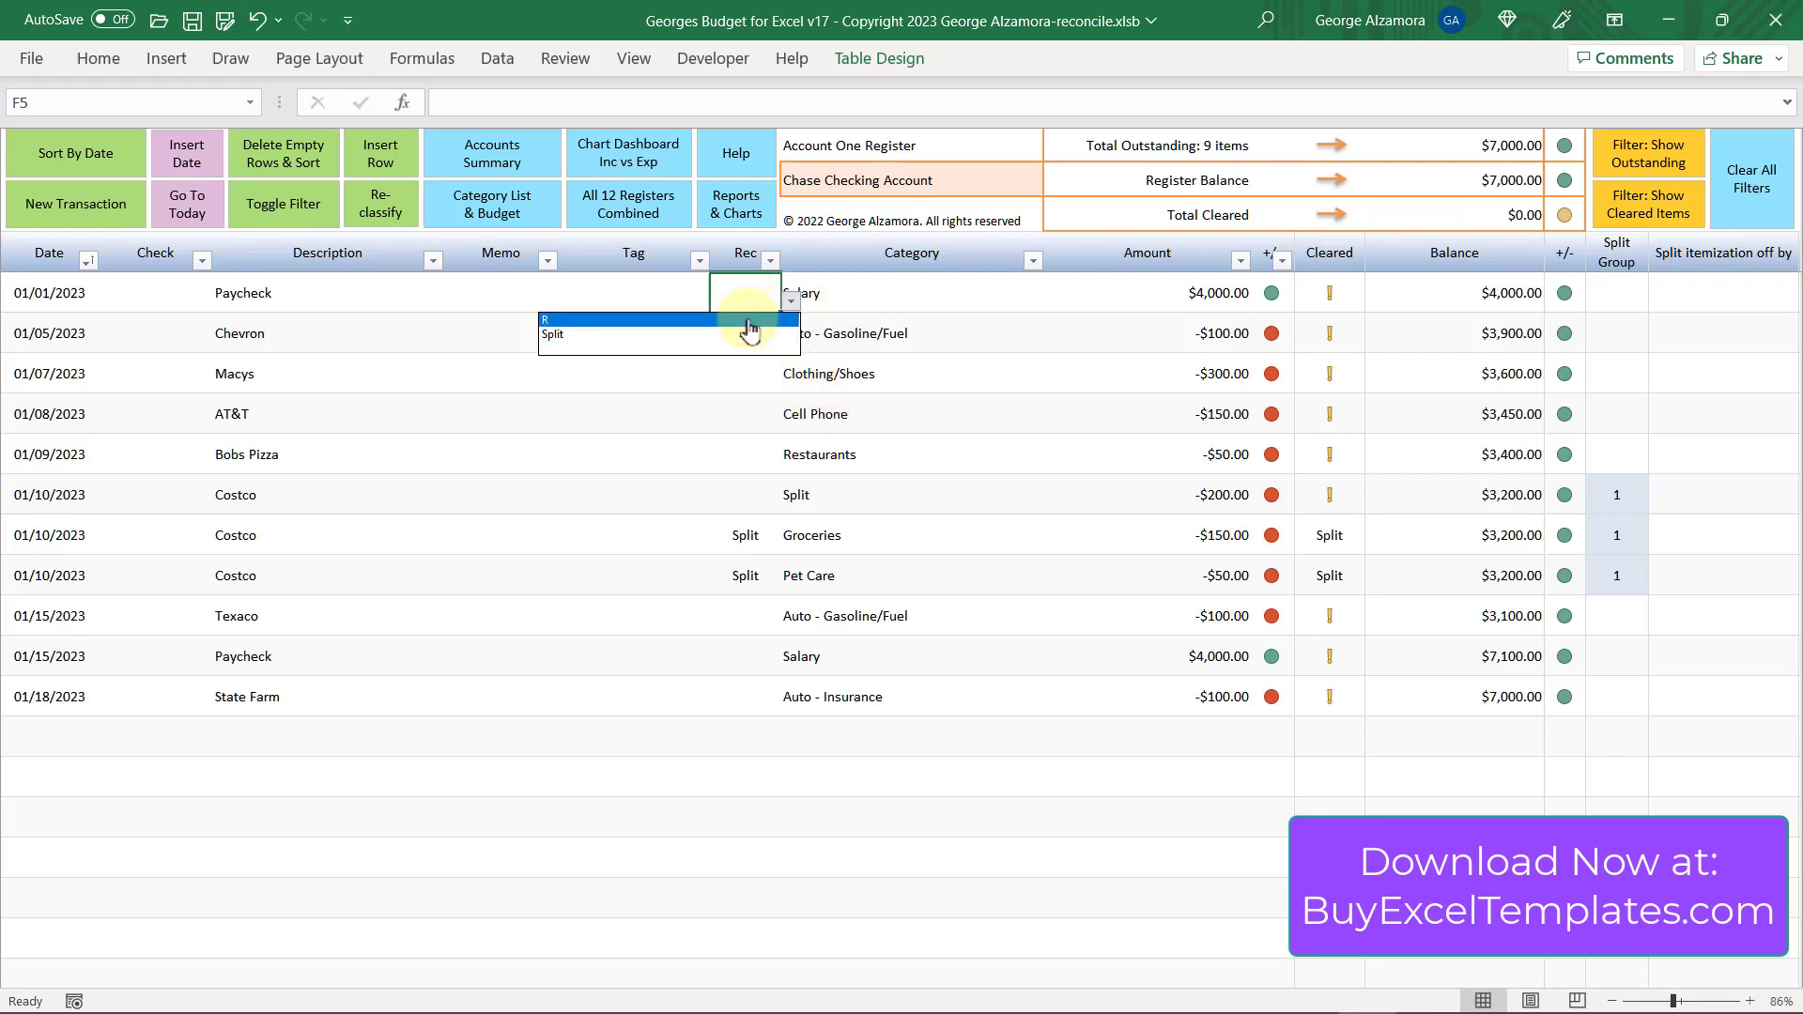
left_click(791, 300)
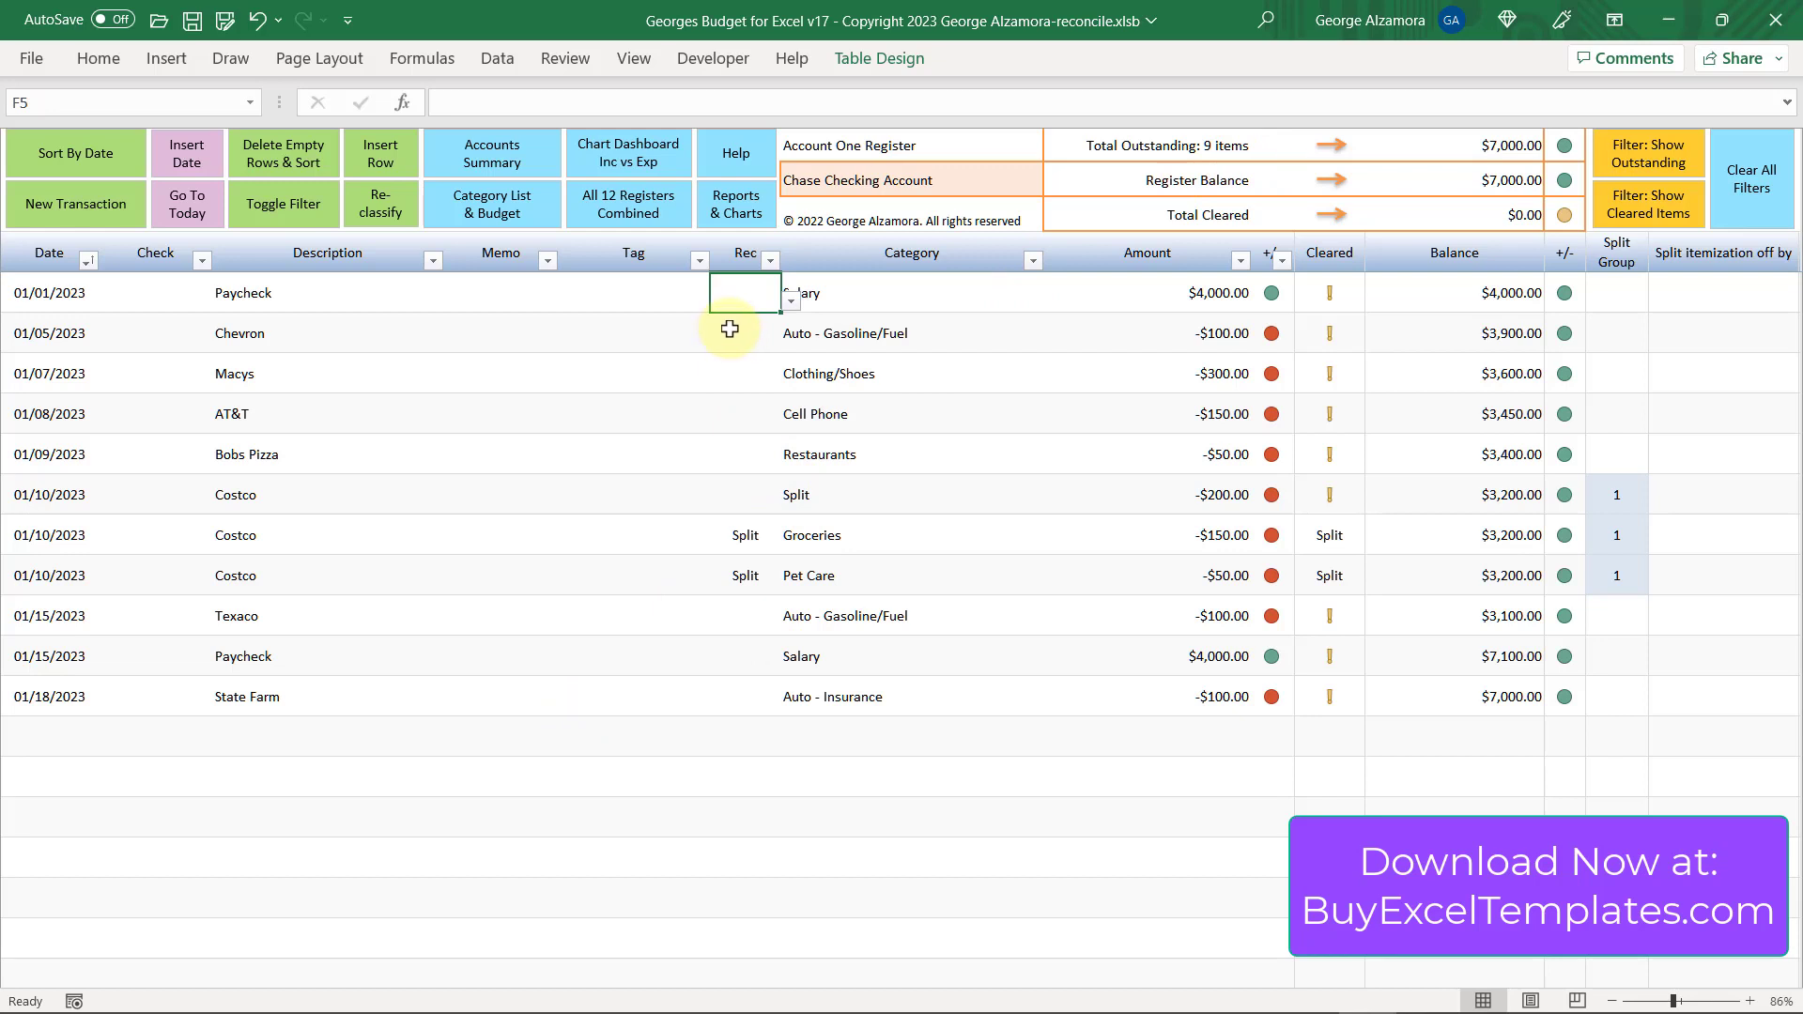
Mark the Paycheck and Chevron transactions R in their Rec cells
left_click_drag(728, 310, 705, 294)
left_click(724, 289)
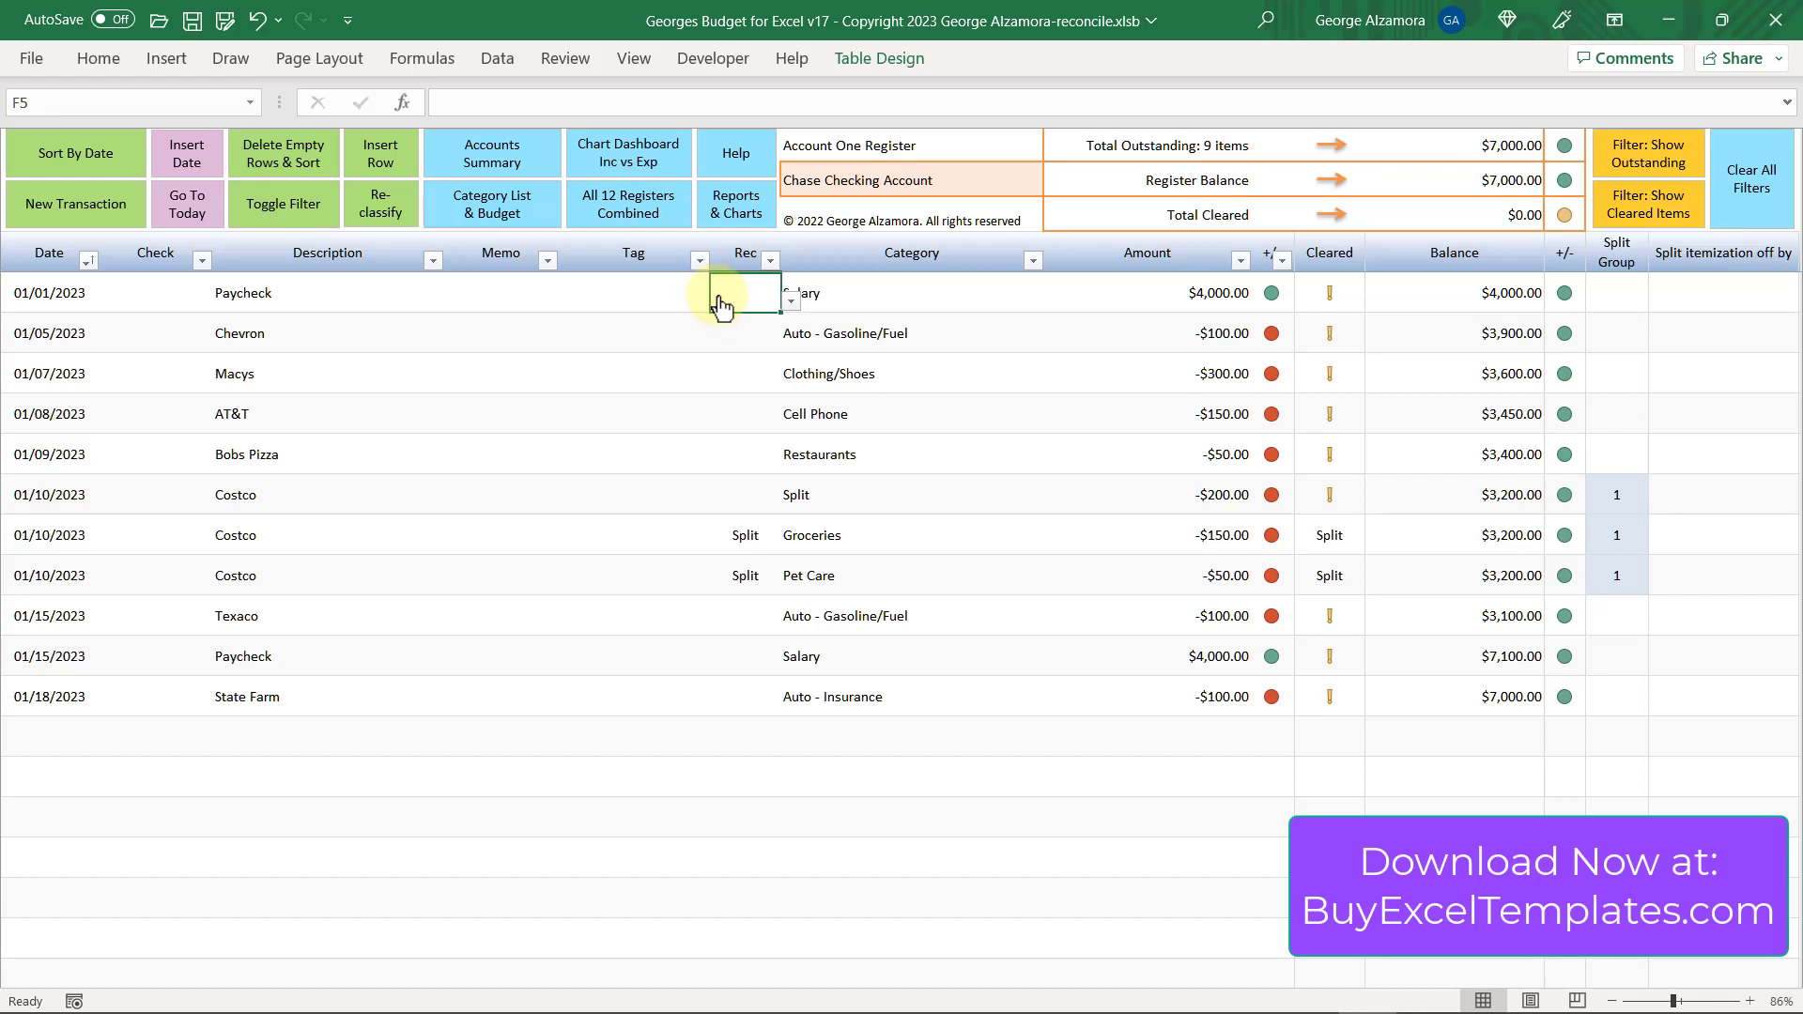
left_click(791, 302)
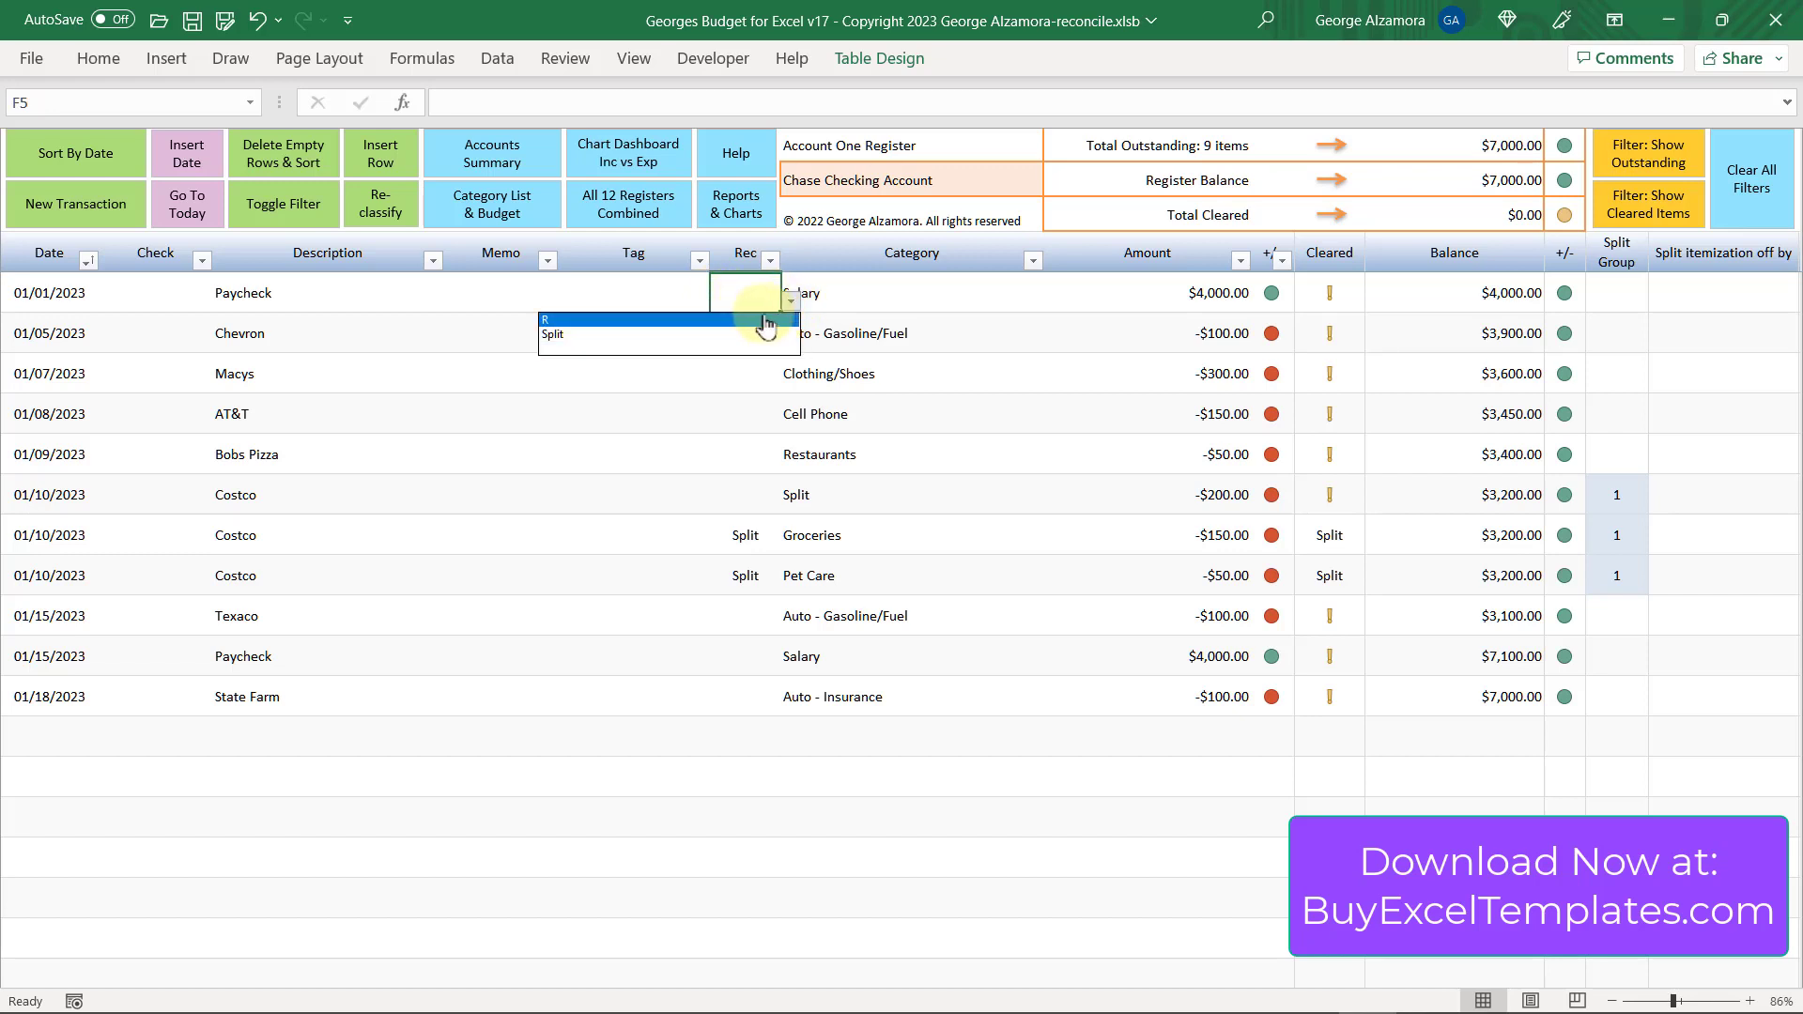
left_click(766, 321)
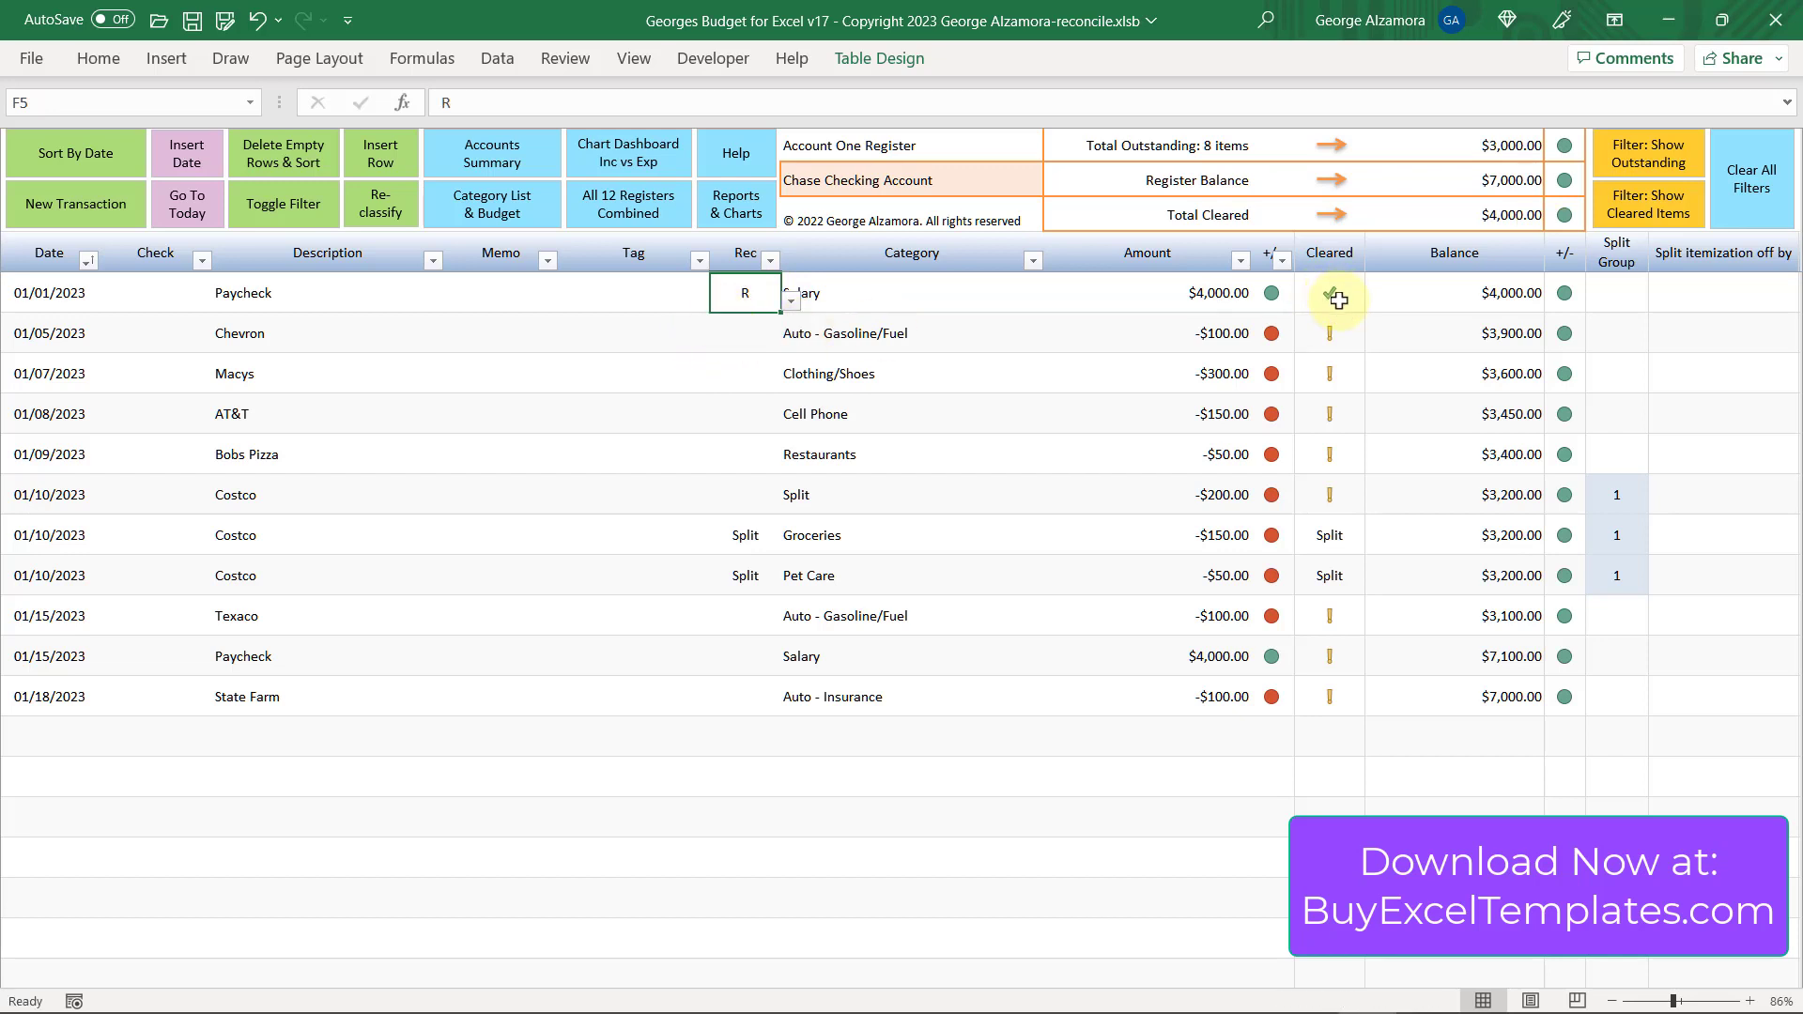
key("Down")
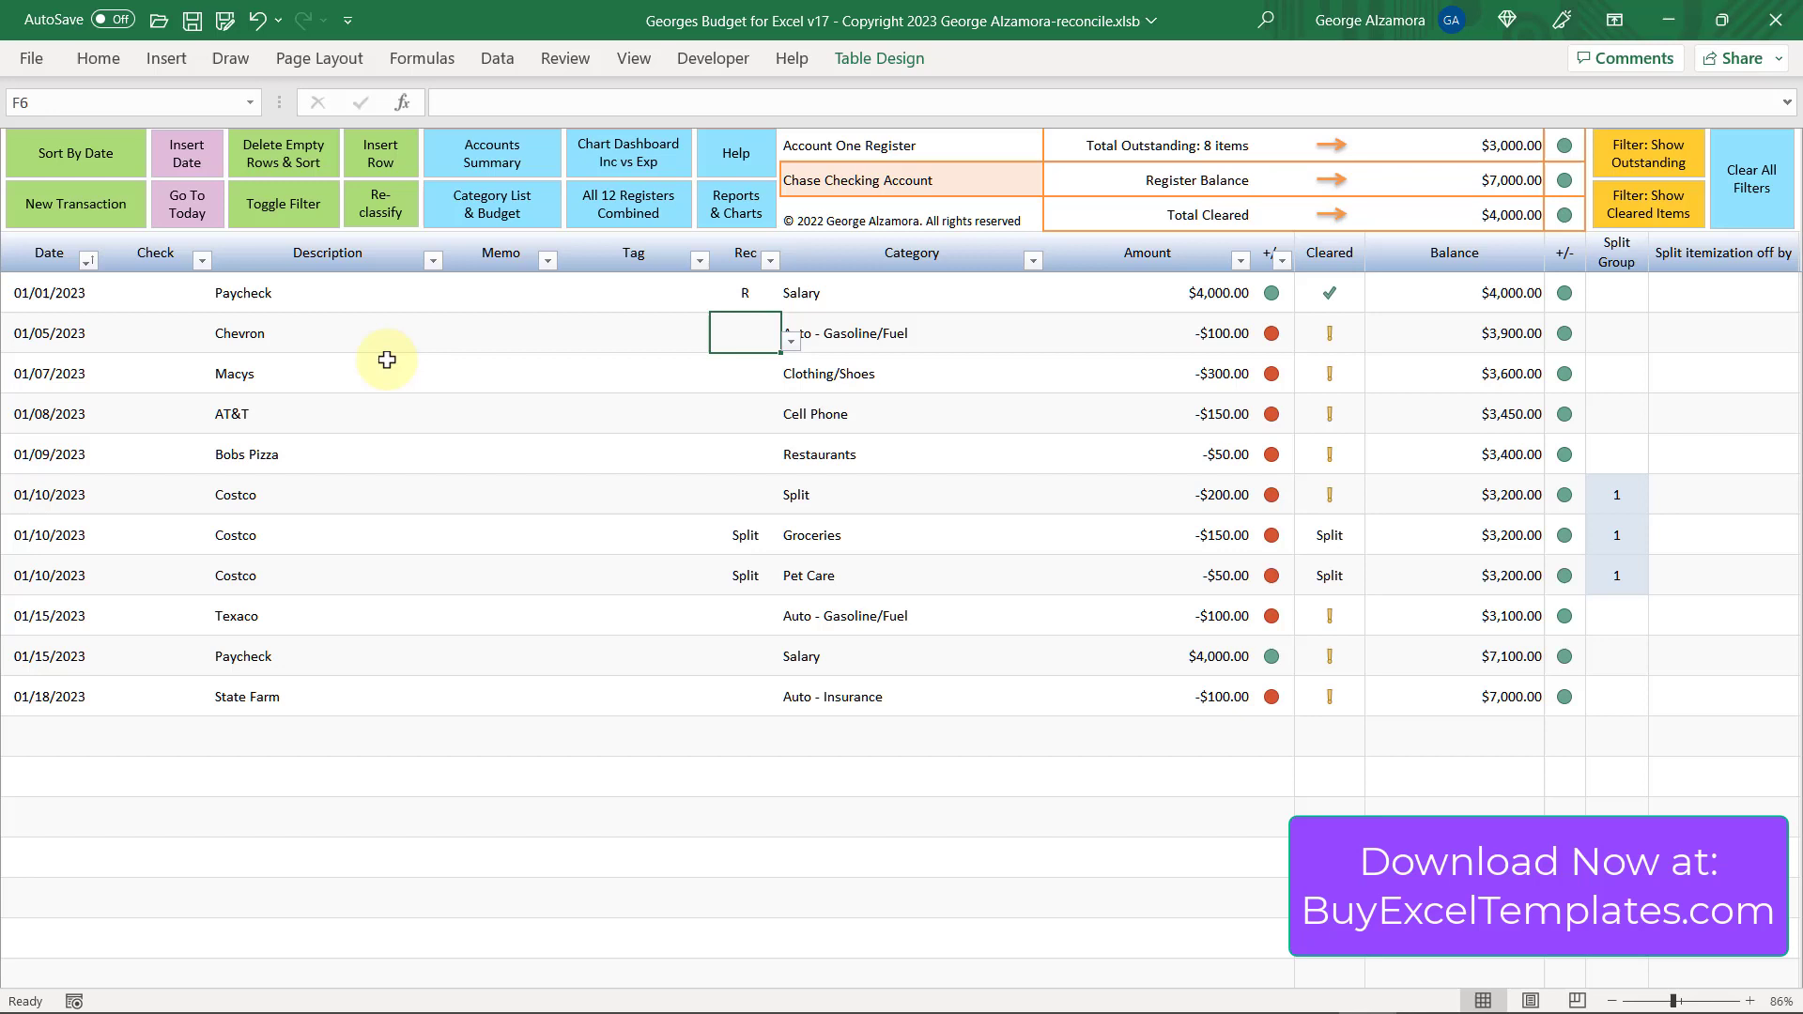
left_click(792, 341)
left_click(759, 366)
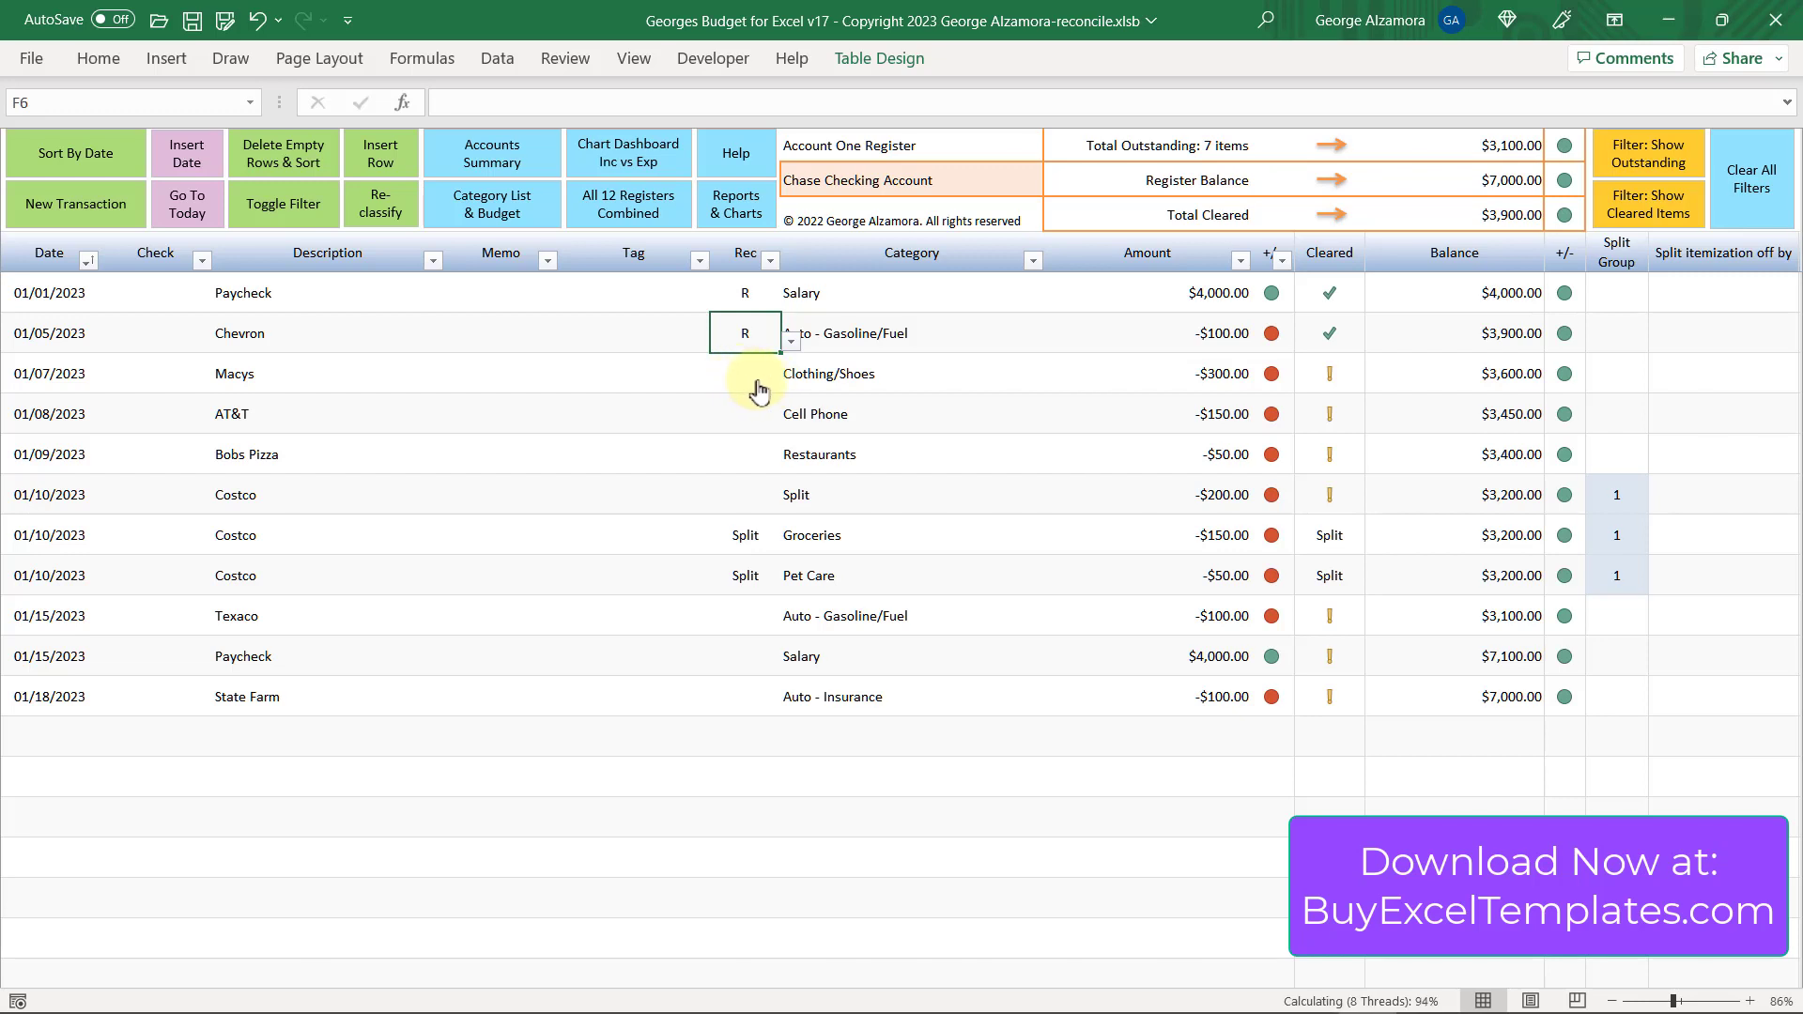
Mark Macys, AT&T and Bobs Pizza R, then highlight the Costco split rows
left_click(752, 380)
key("alt+Down")
left_click(748, 401)
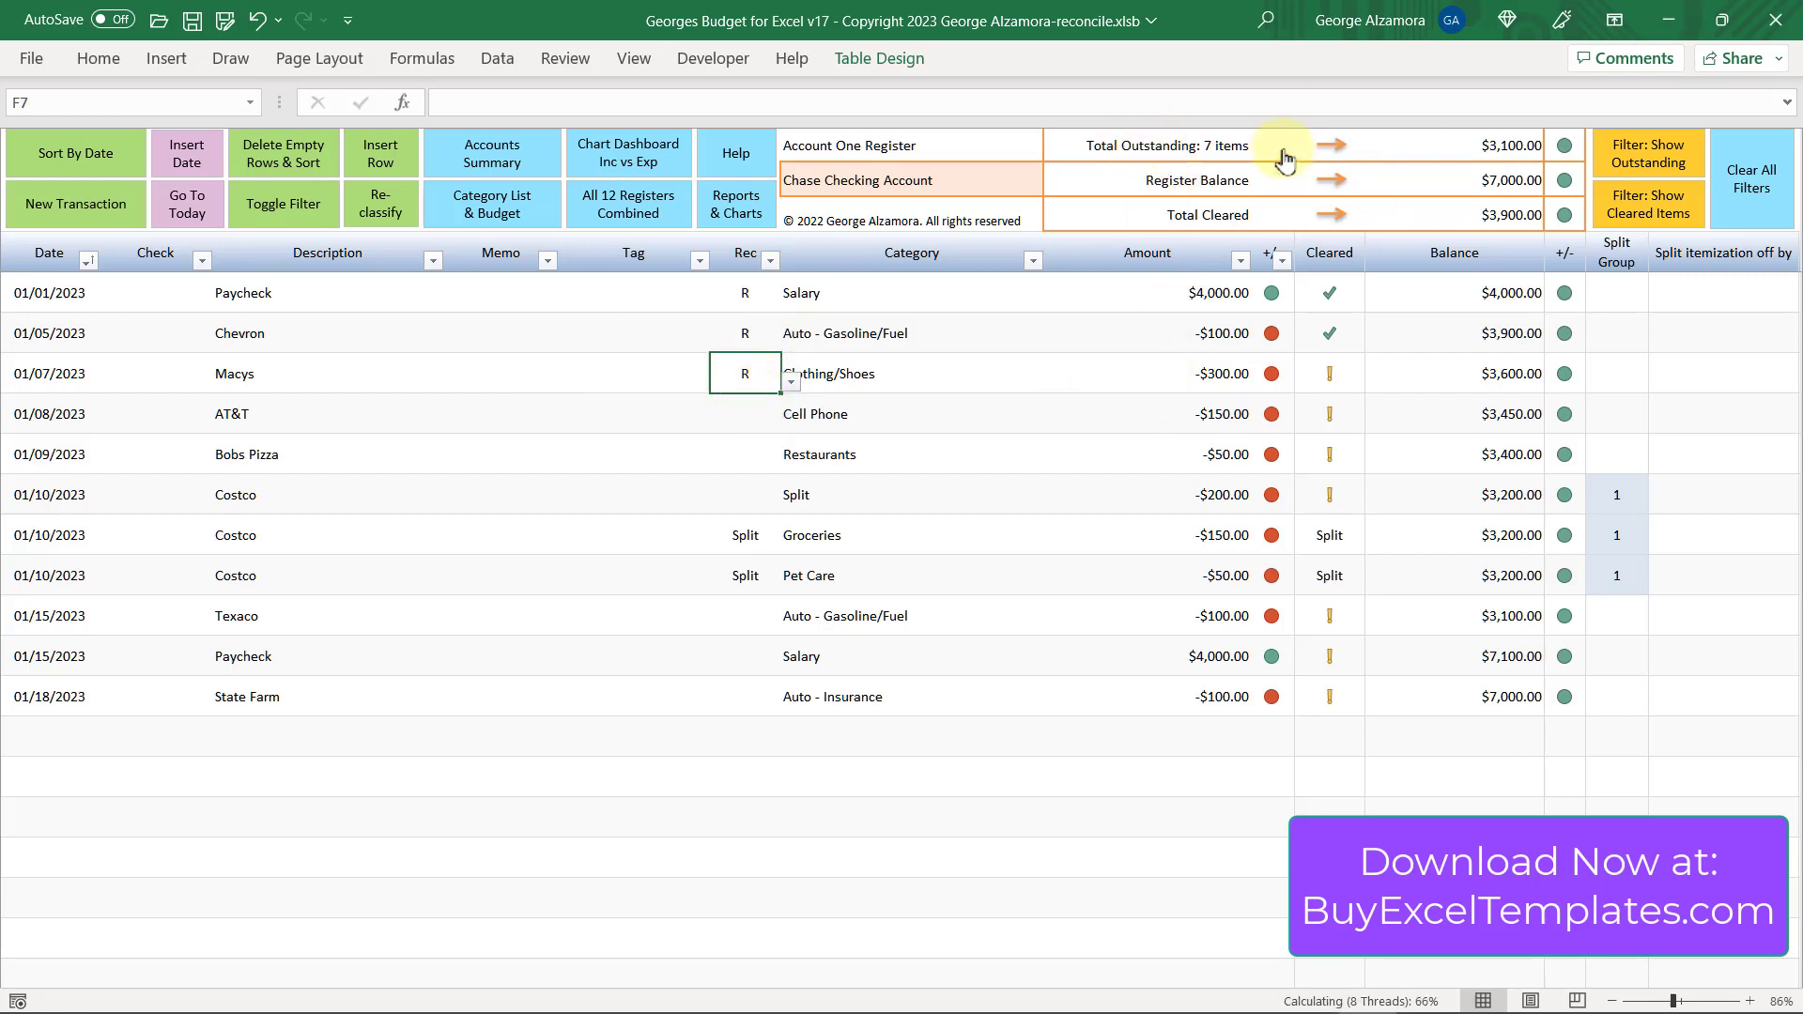
left_click(757, 427)
key("alt+Down")
left_click(751, 440)
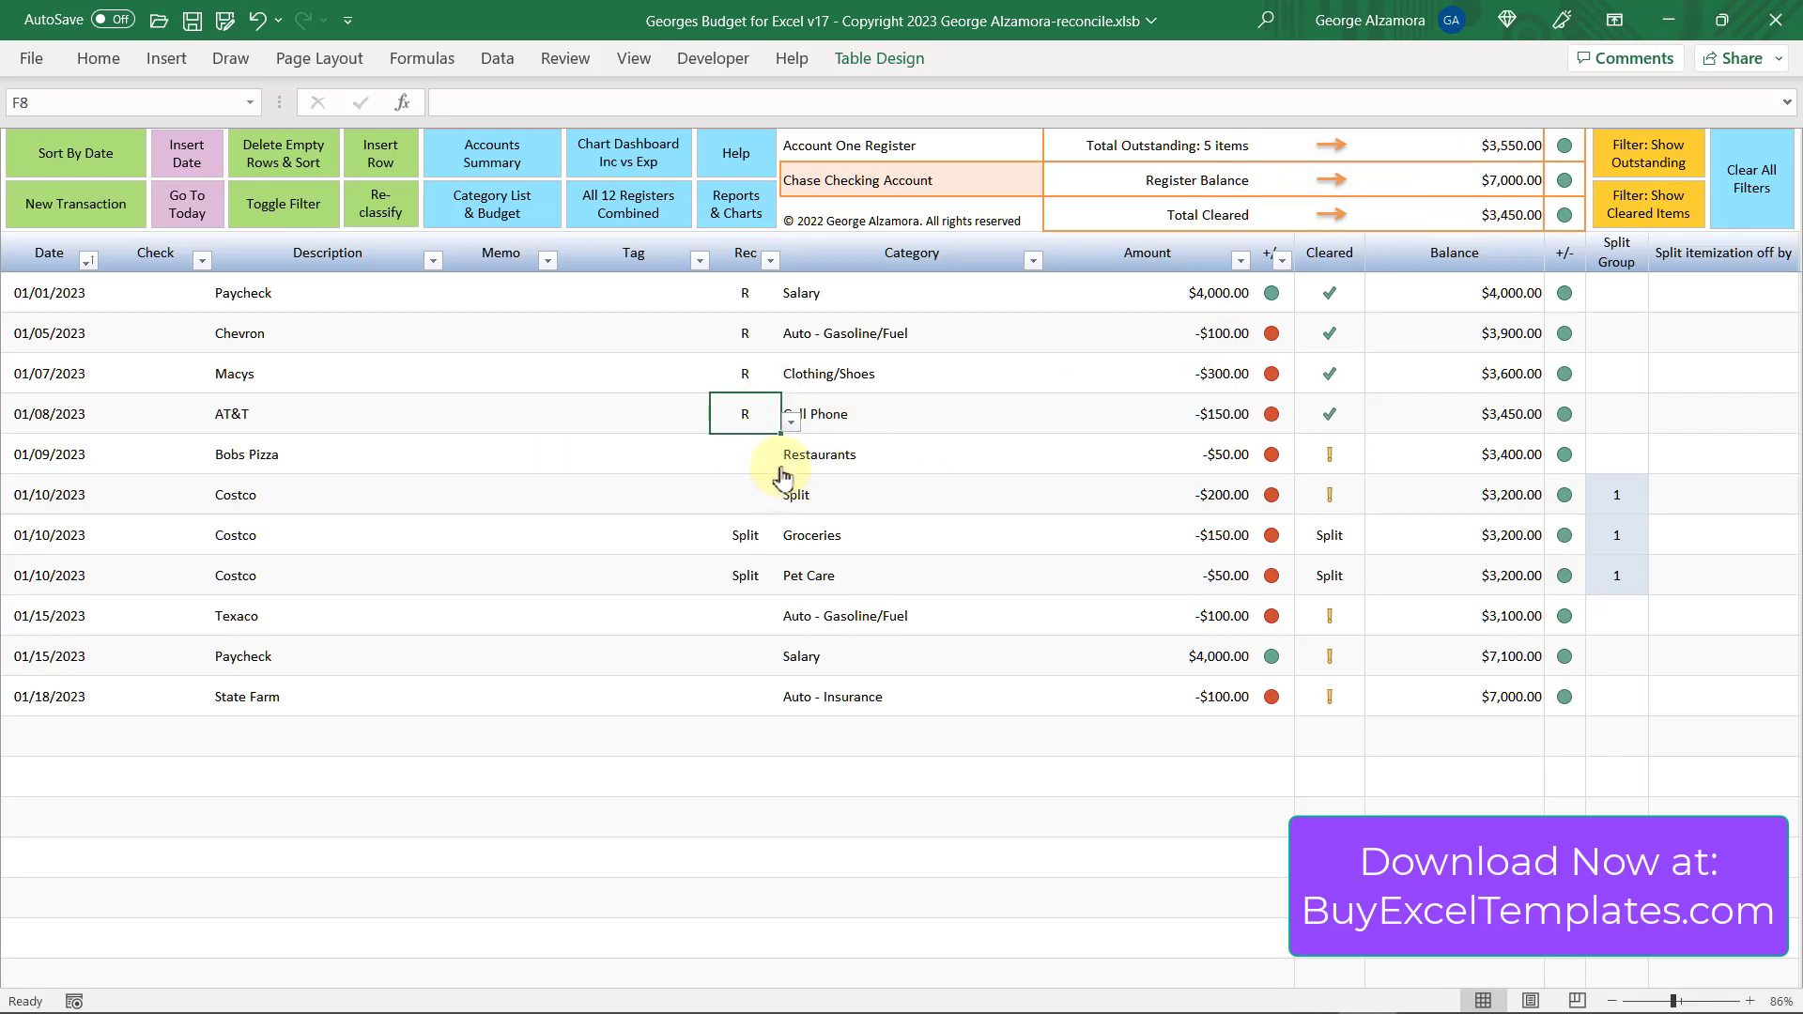
left_click(766, 457)
key("alt+Down")
left_click(745, 480)
left_click_drag(48, 491, 1182, 575)
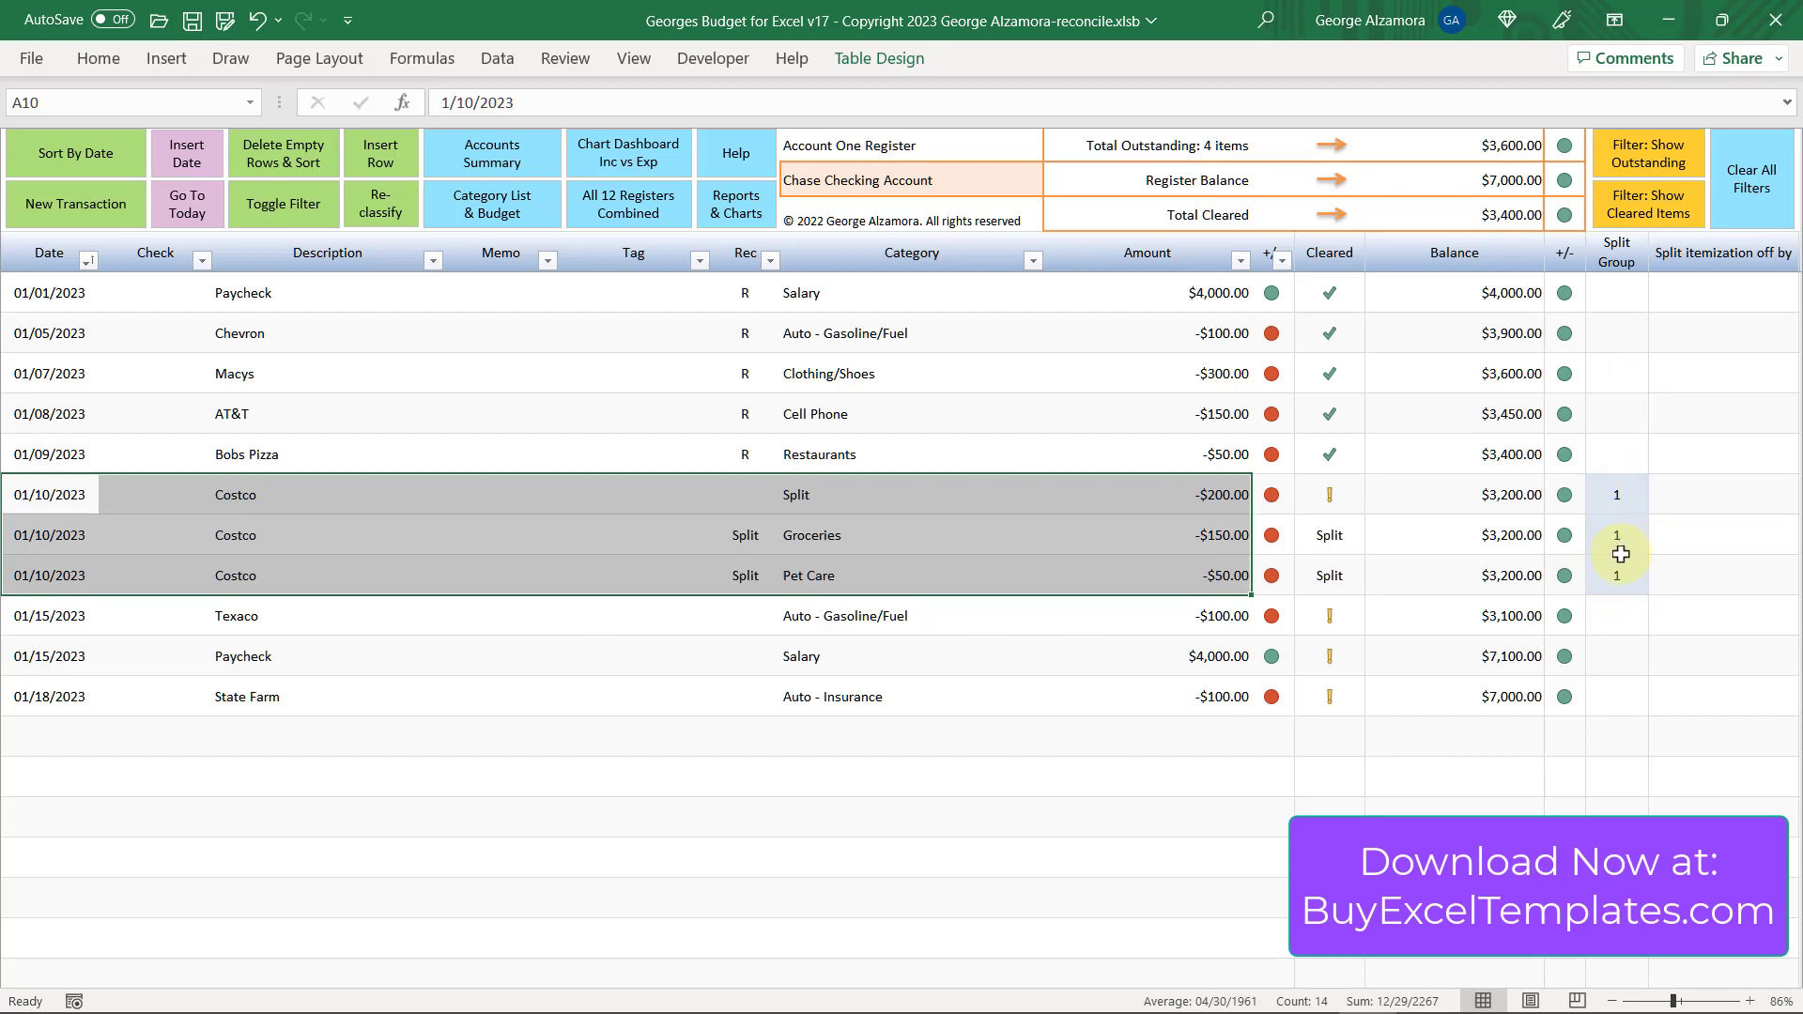
left_click(78, 486)
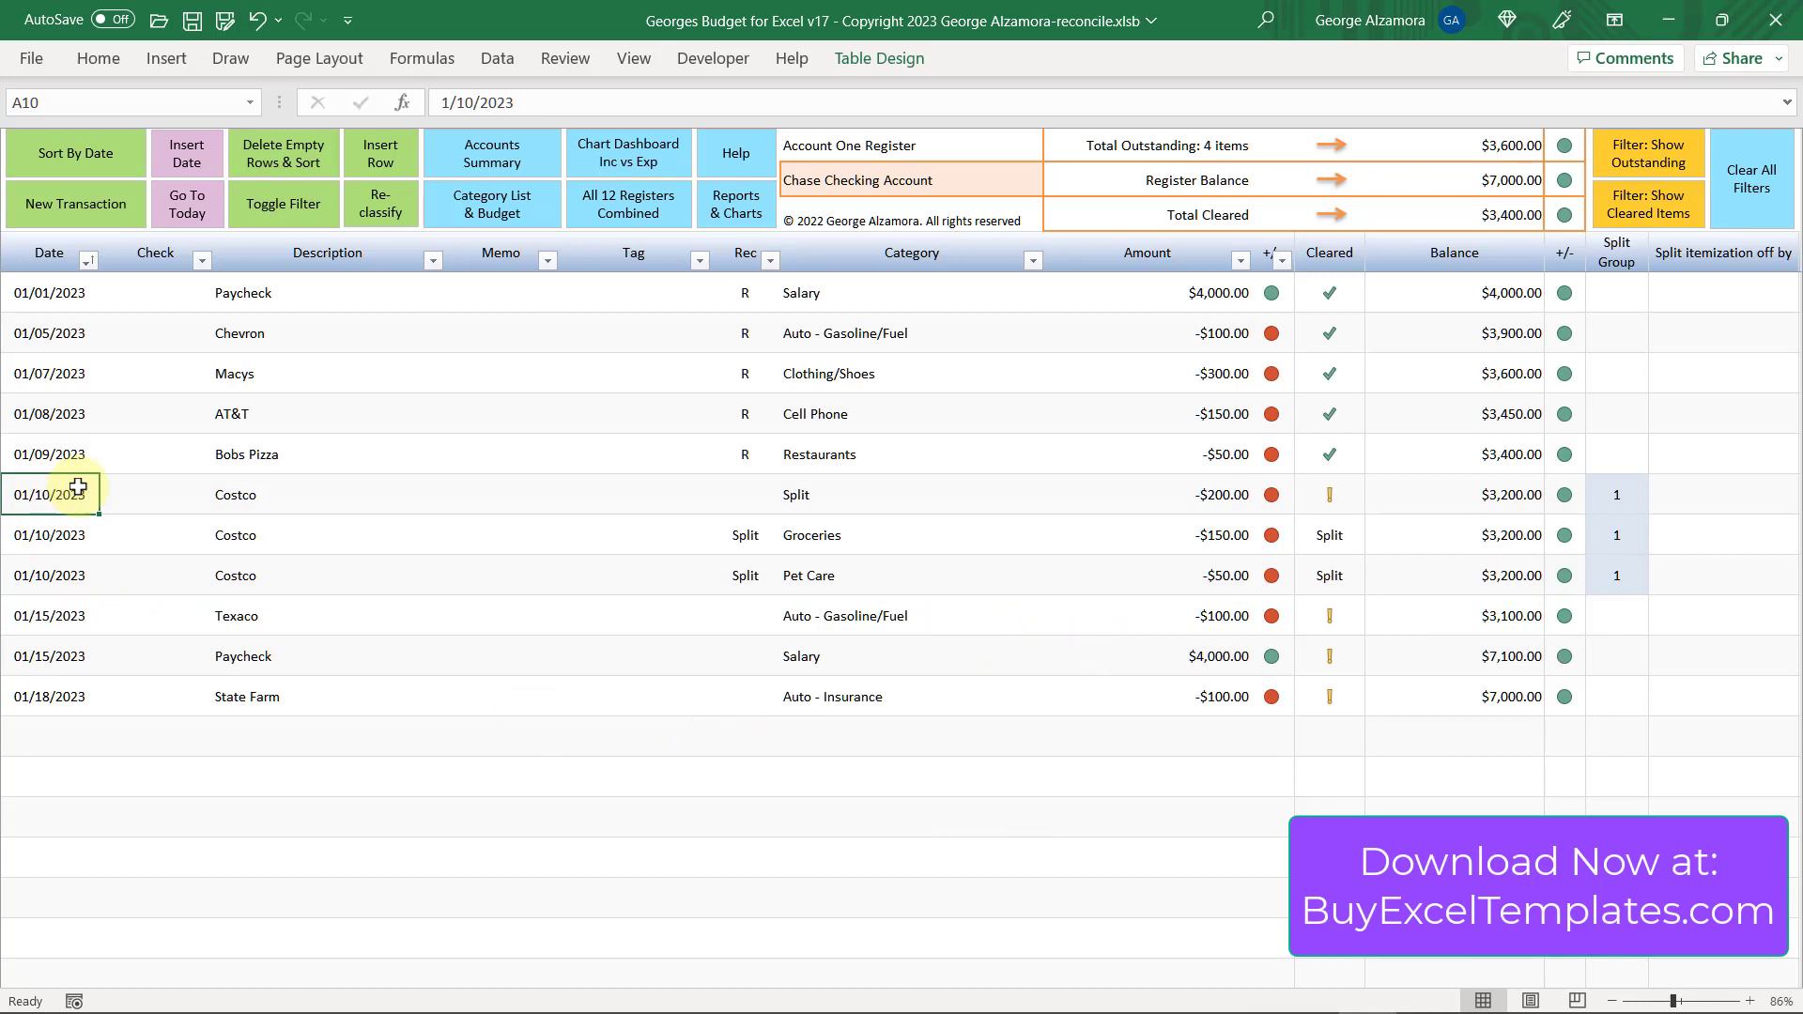
left_click_drag(78, 487, 1226, 501)
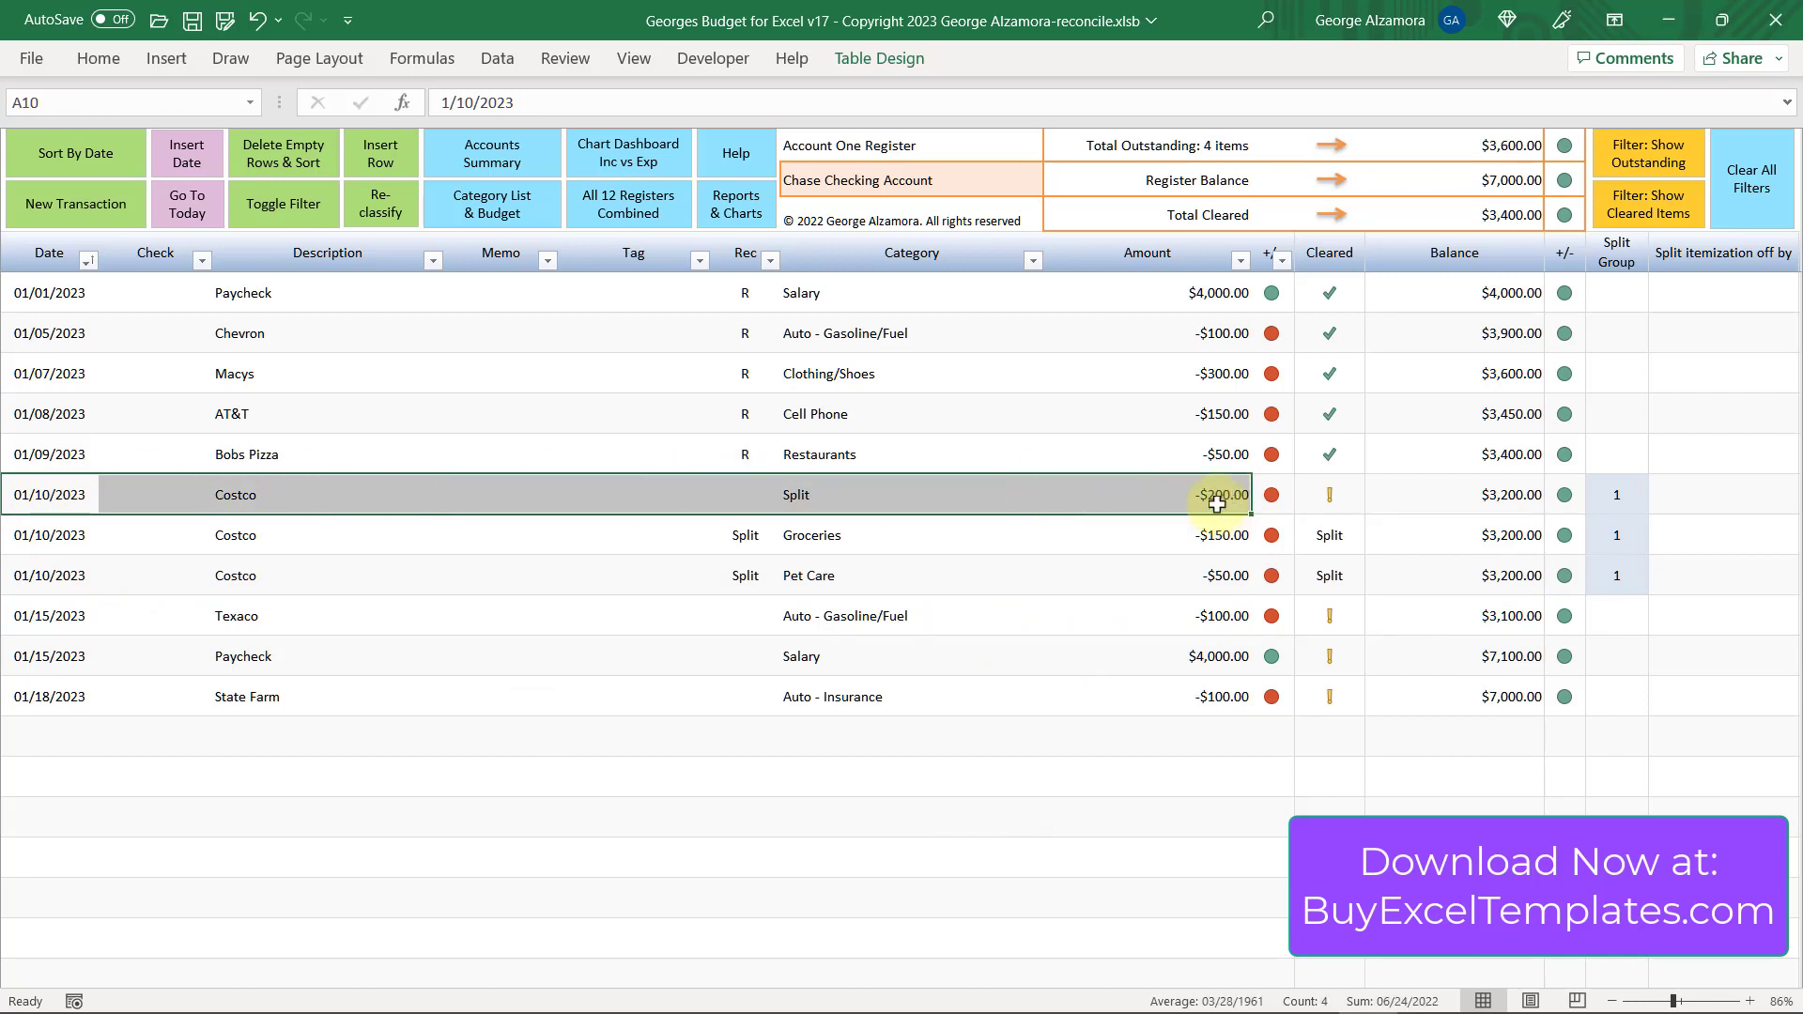
left_click_drag(56, 536, 1145, 582)
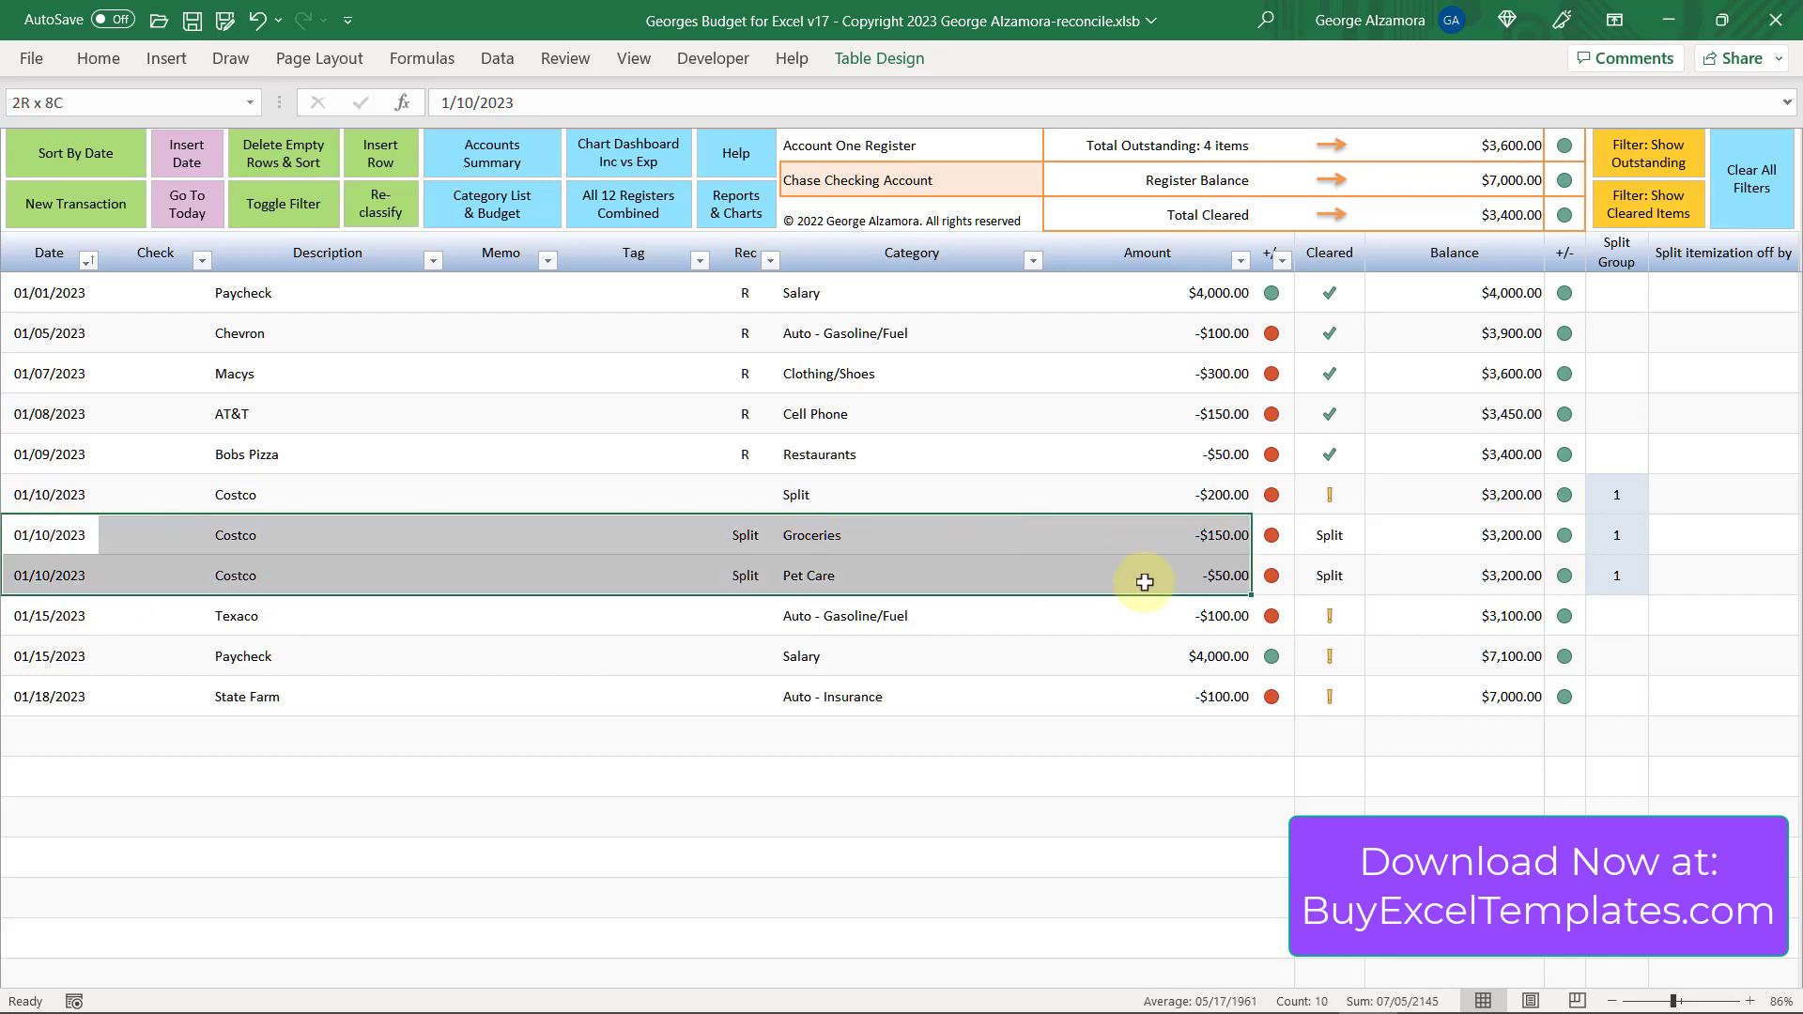
left_click(1220, 535)
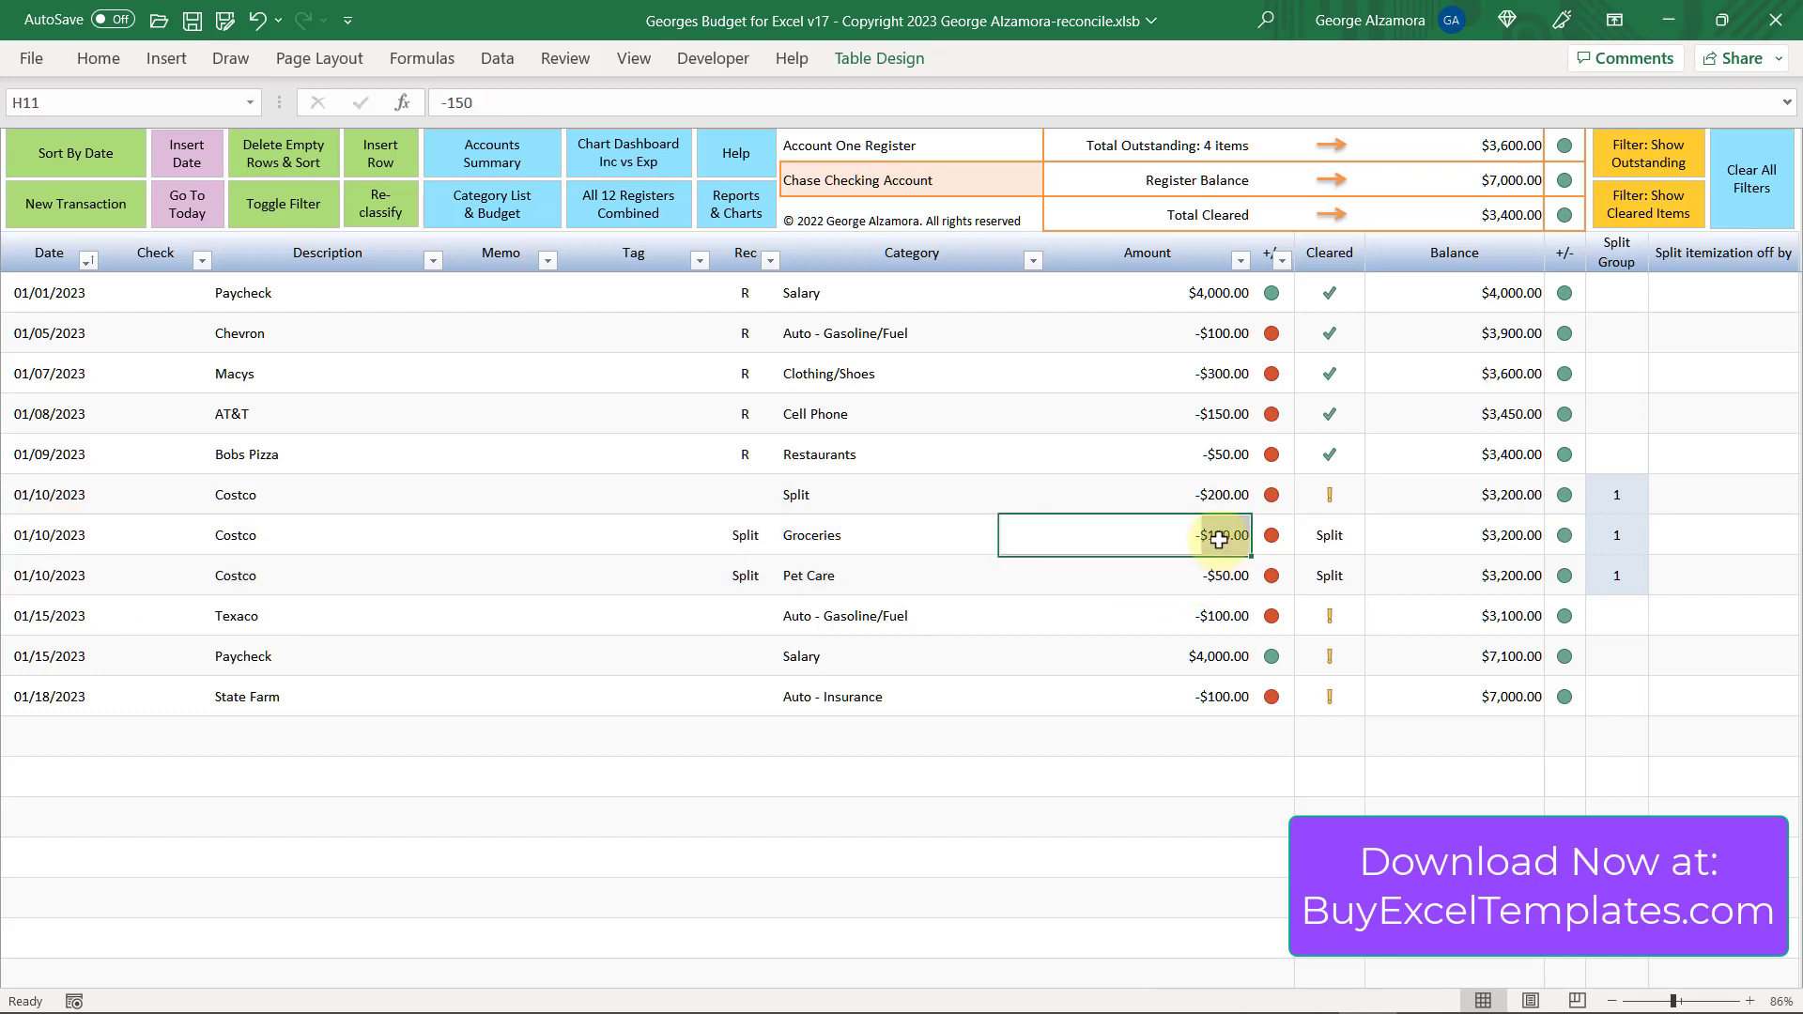
left_click(814, 535)
left_click(1203, 581)
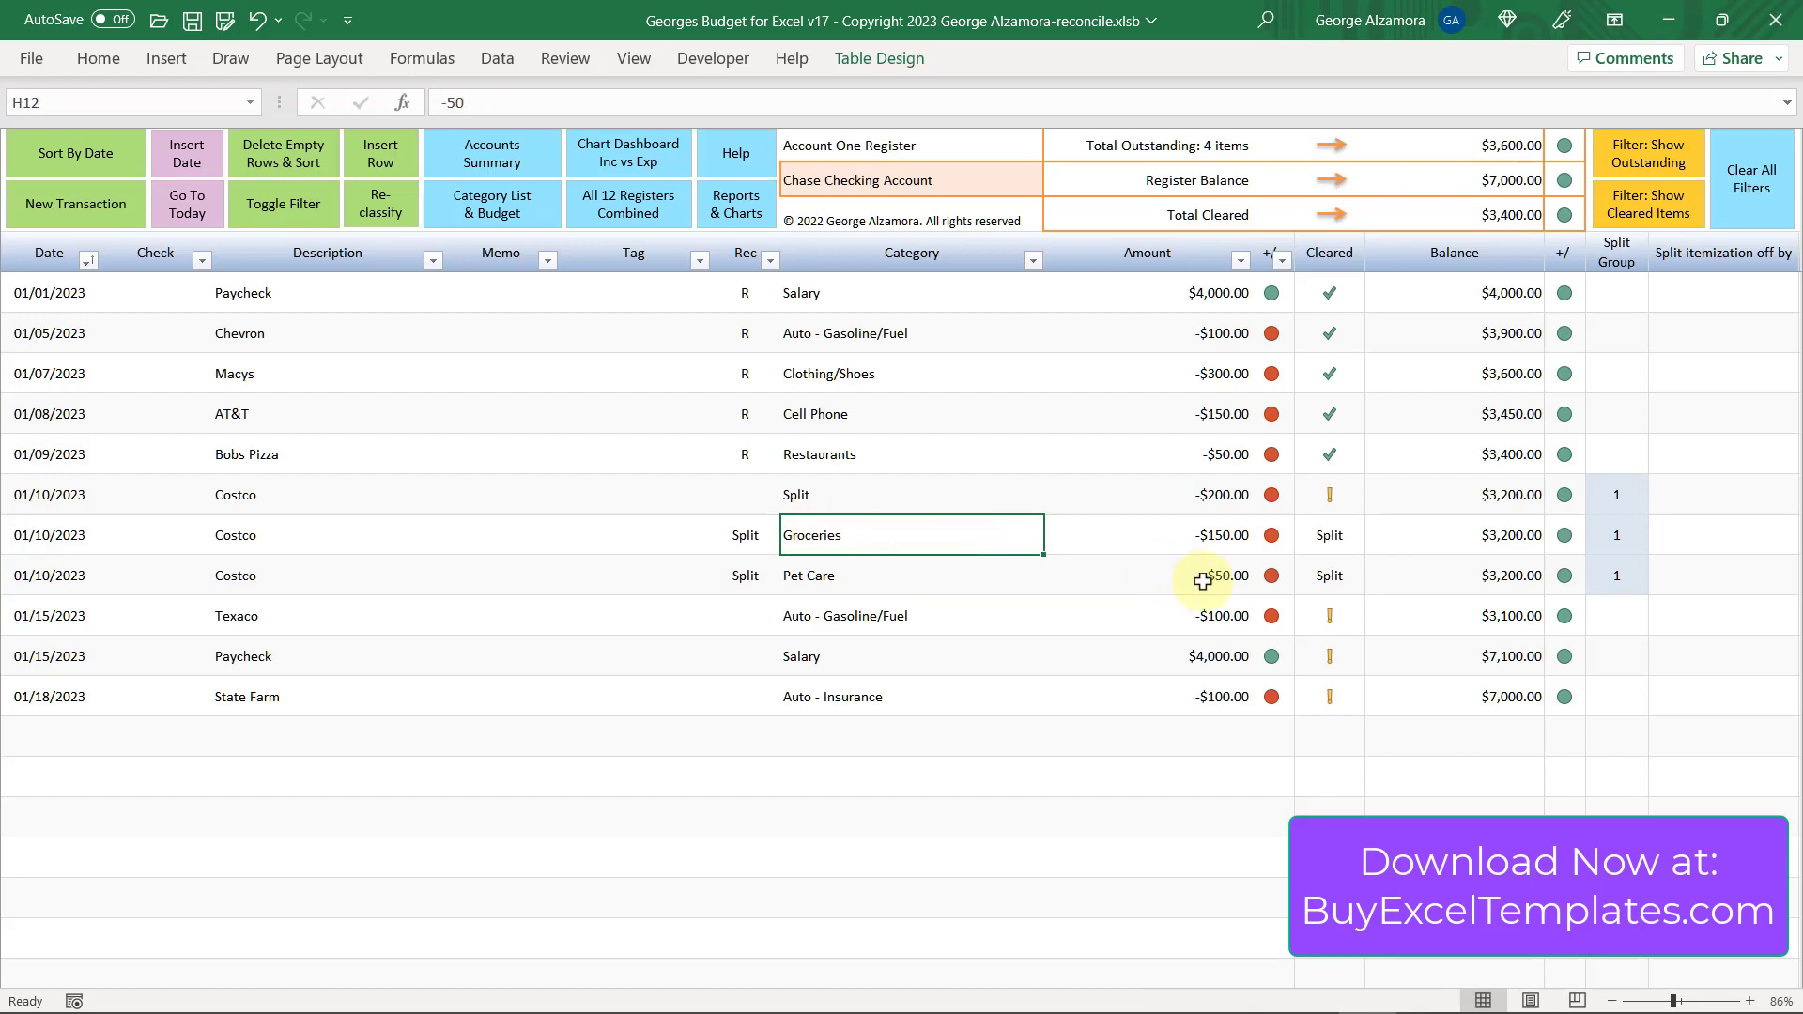
left_click(810, 577)
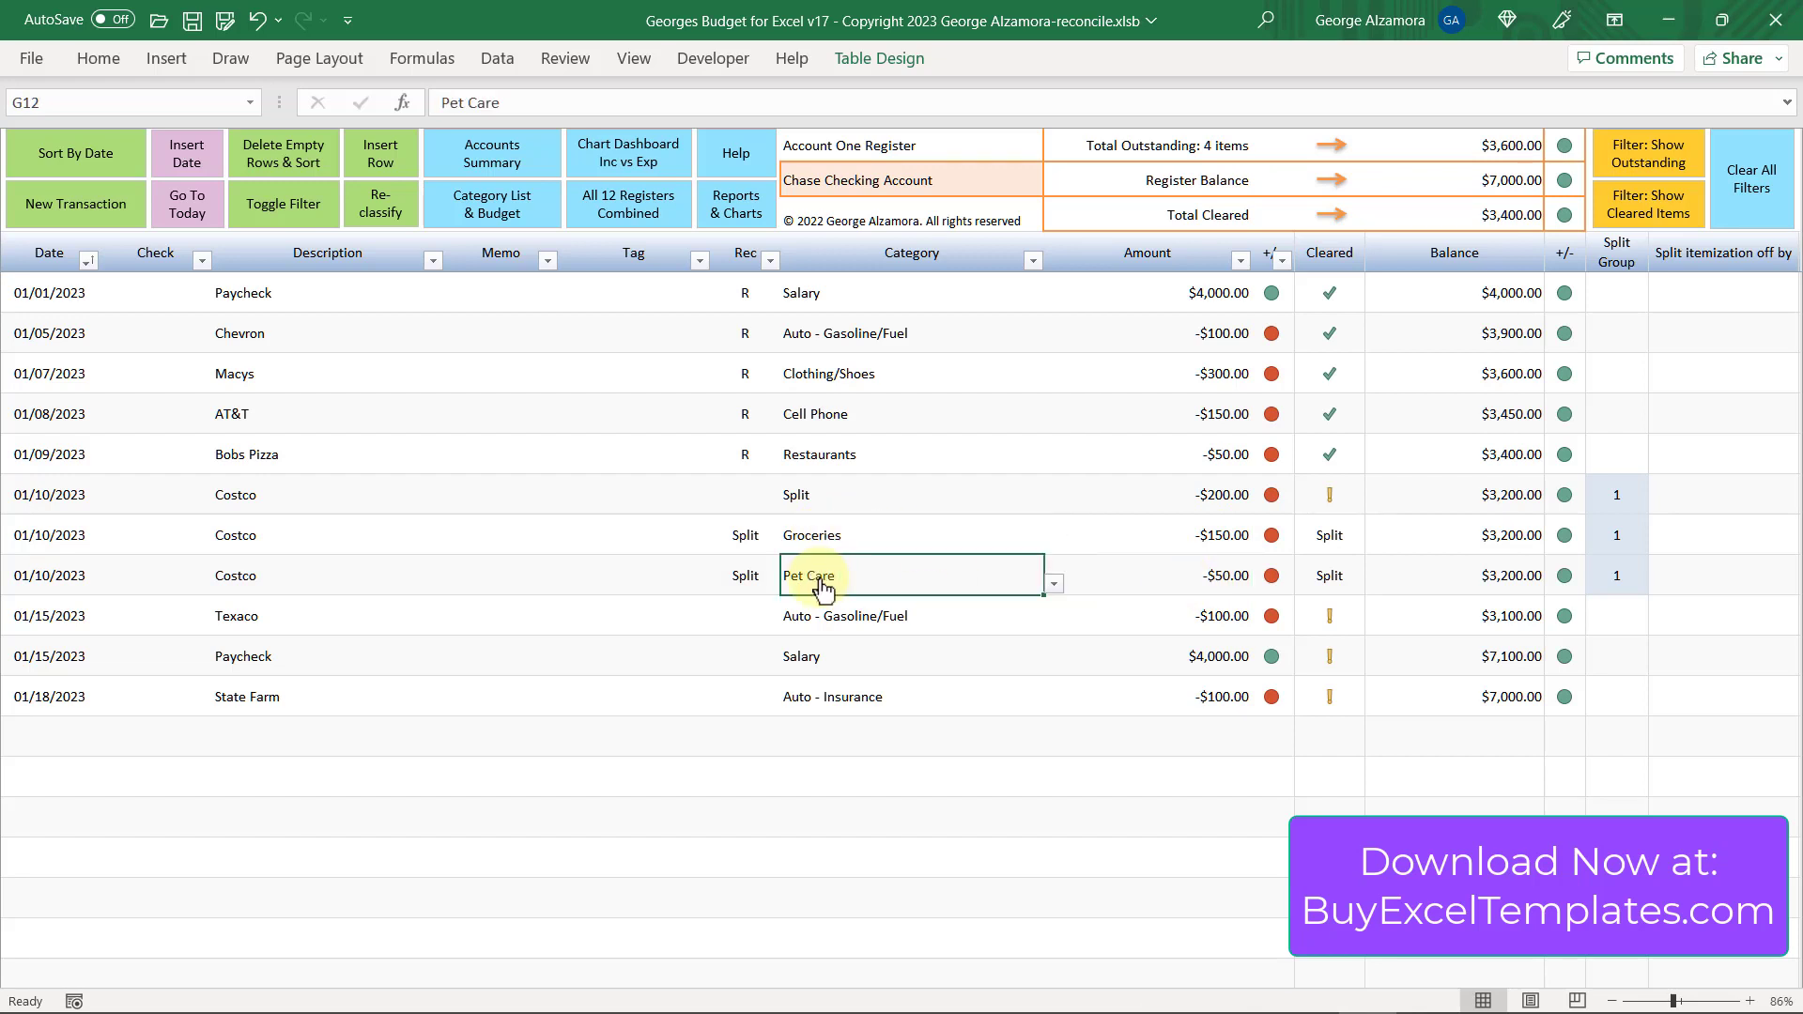
Mark the Costco split, Texaco and 01/15 Paycheck transactions R via their Rec dropdowns
left_click(745, 492)
left_click(791, 504)
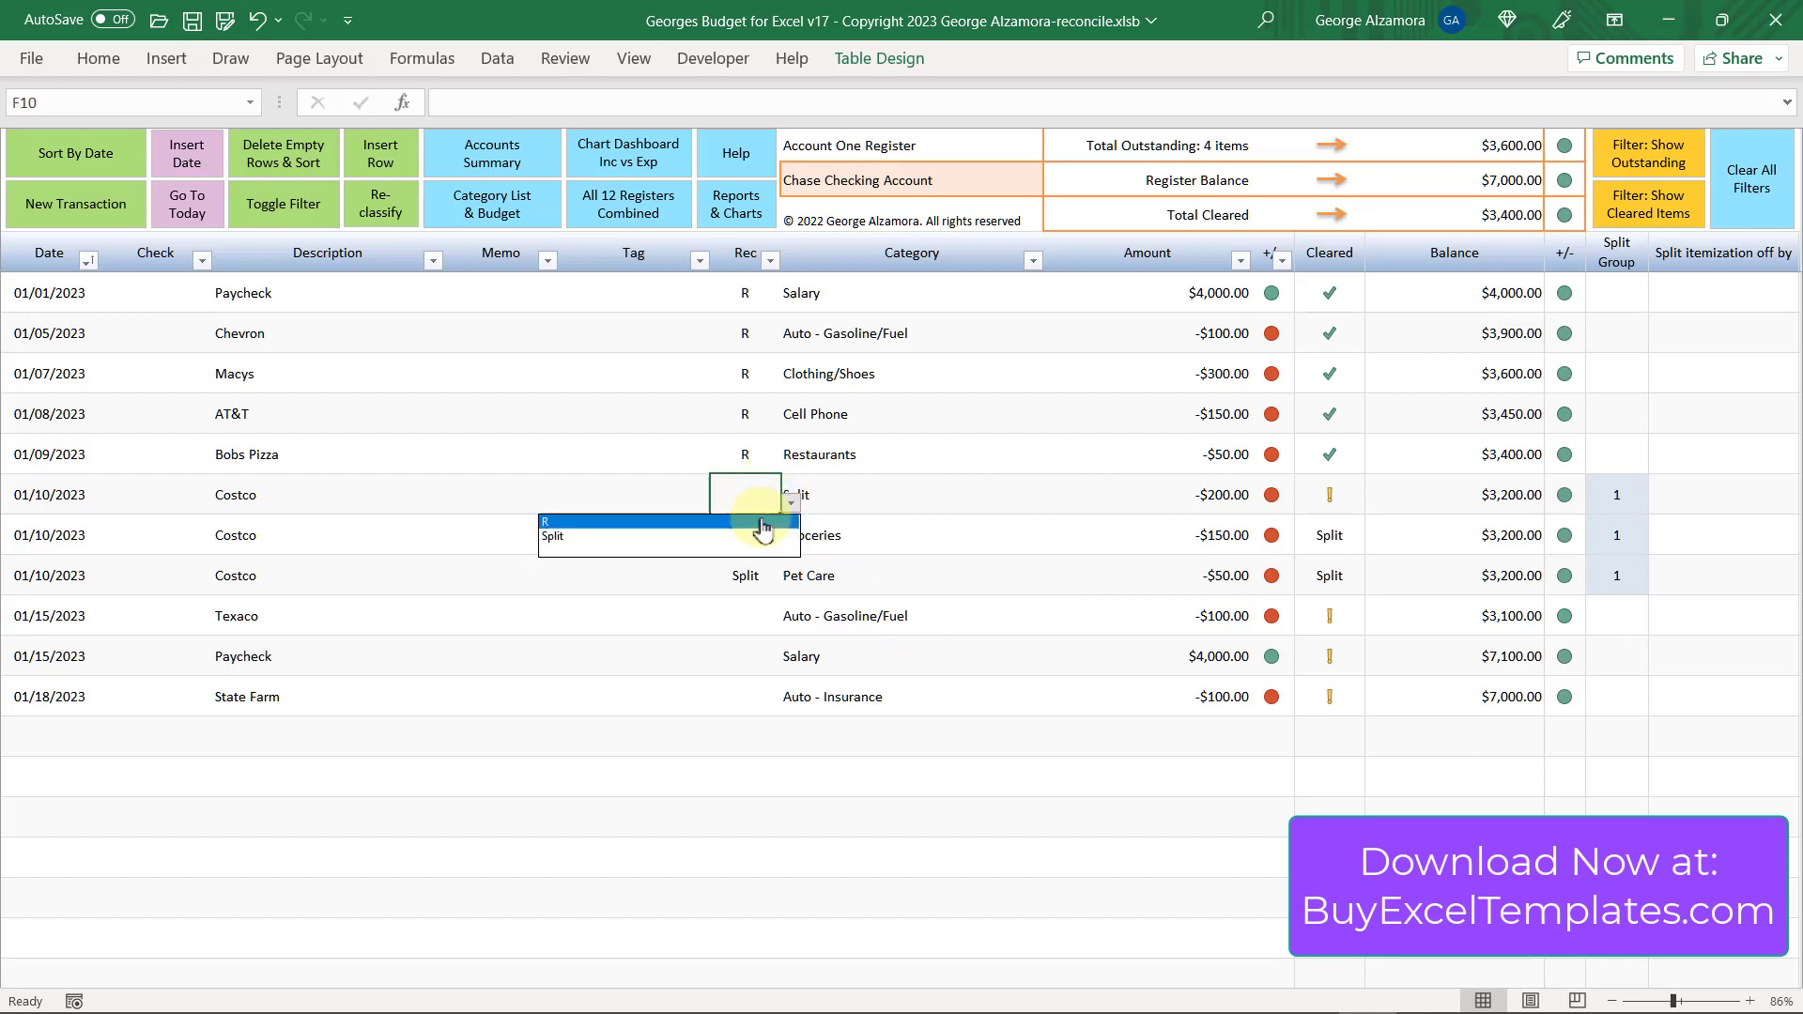
left_click(752, 522)
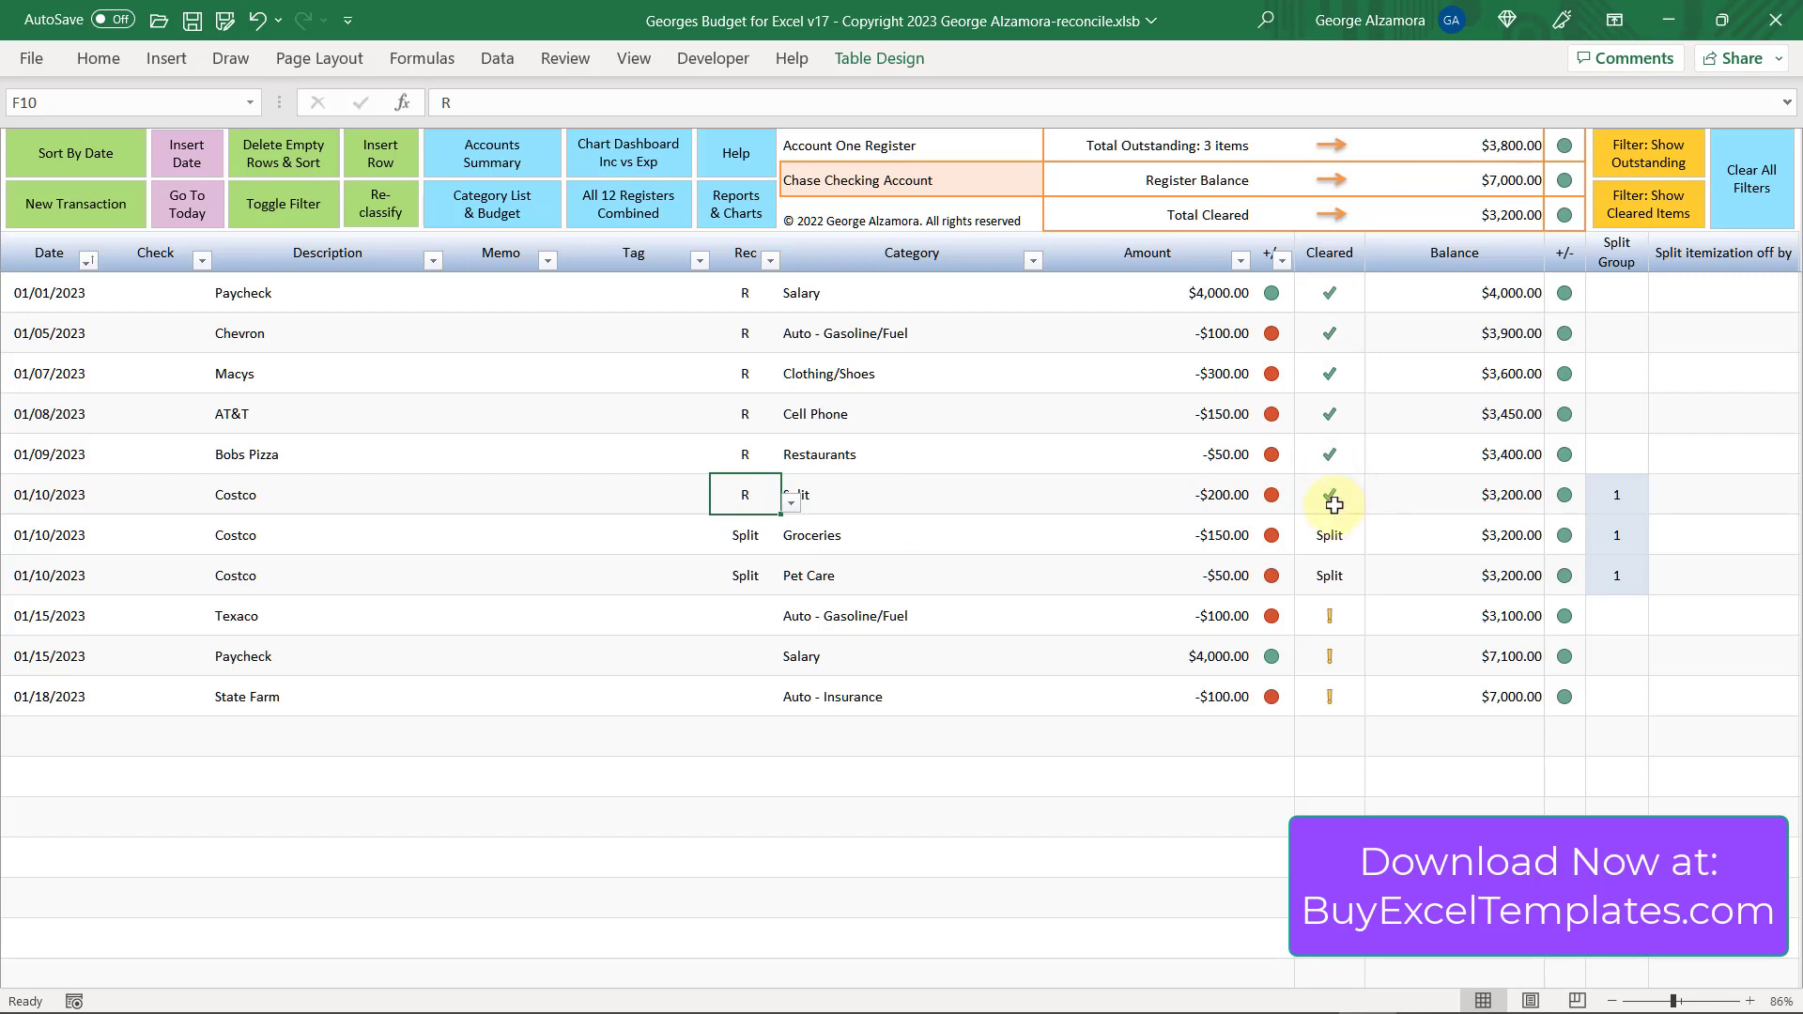
left_click(753, 616)
left_click(789, 626)
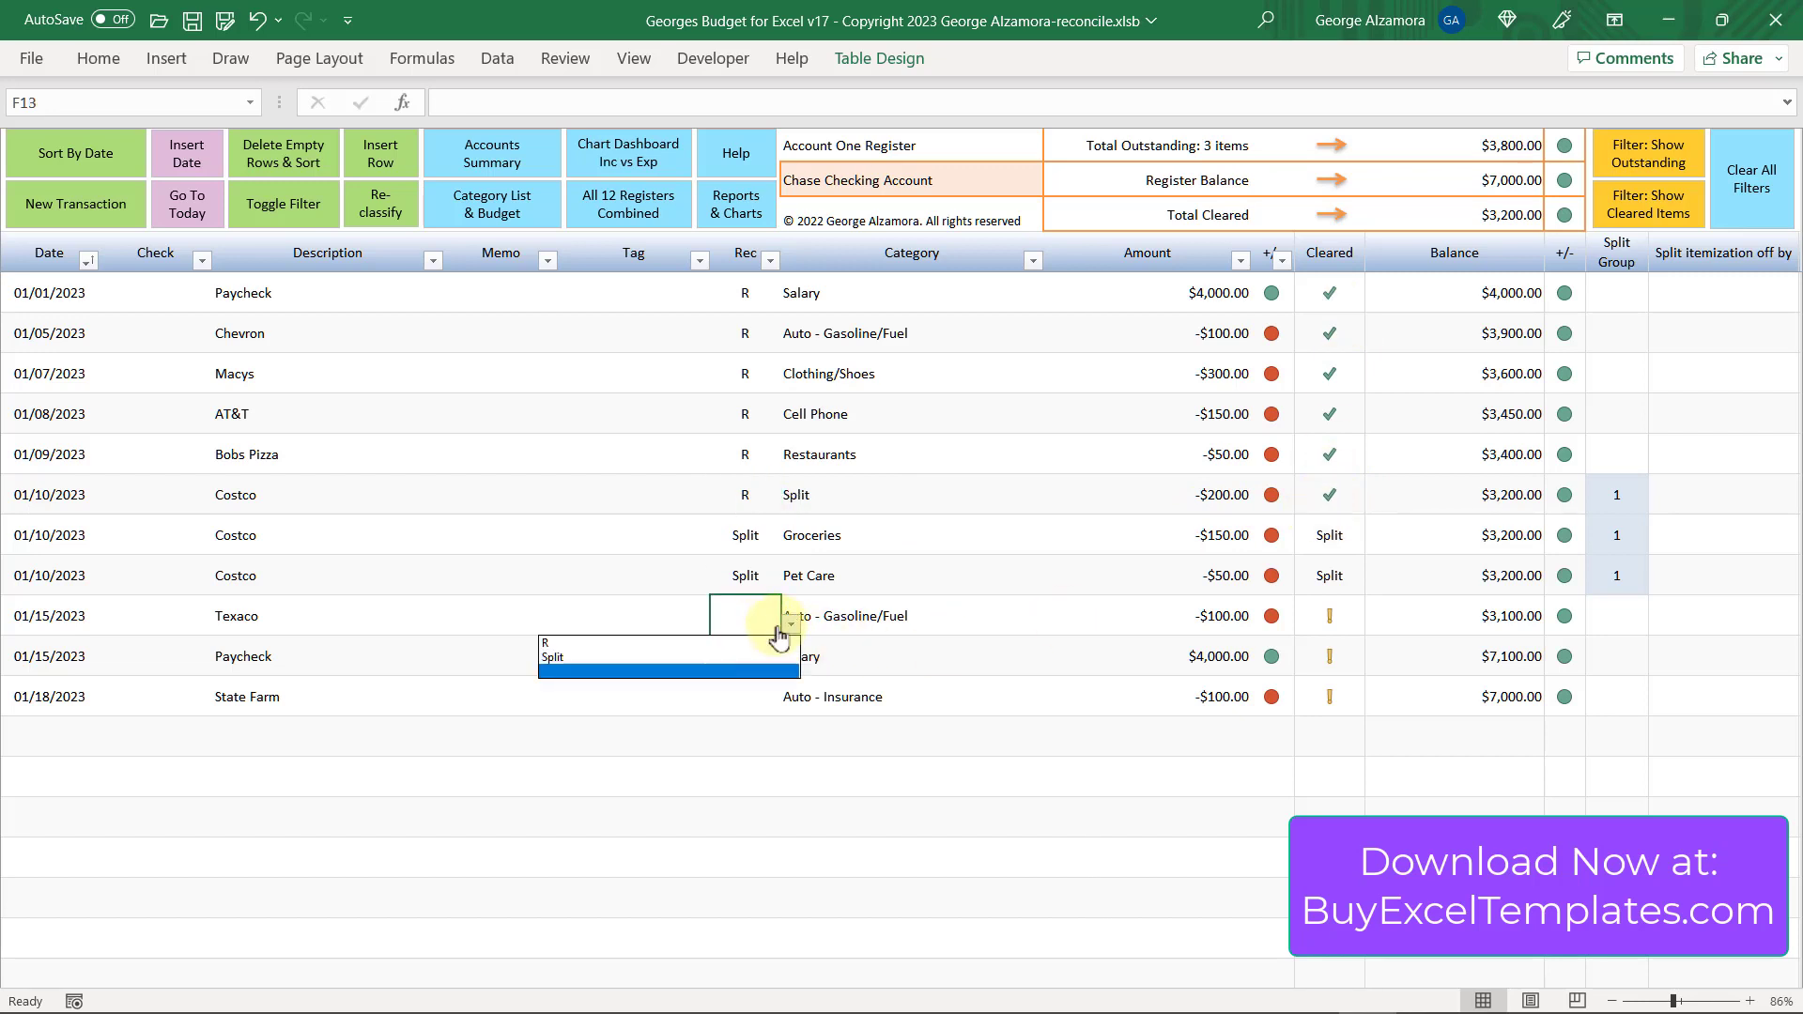
left_click(747, 644)
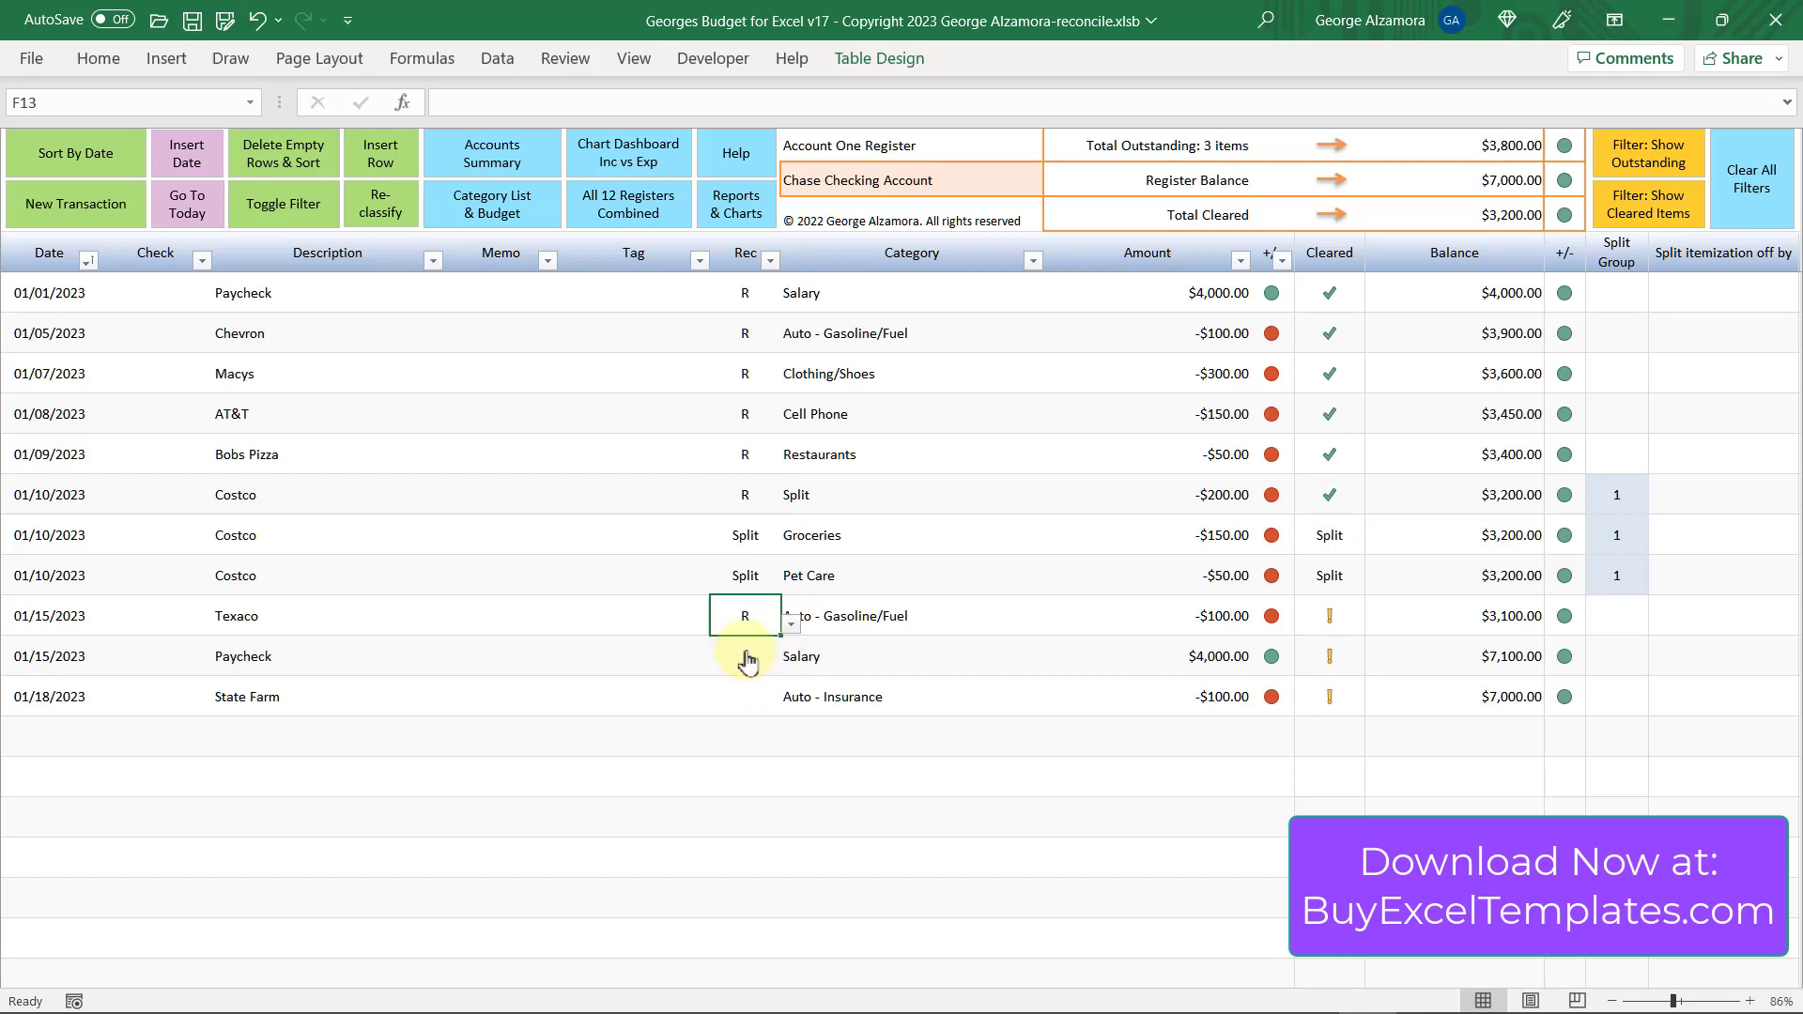
left_click(746, 657)
key("alt+Down")
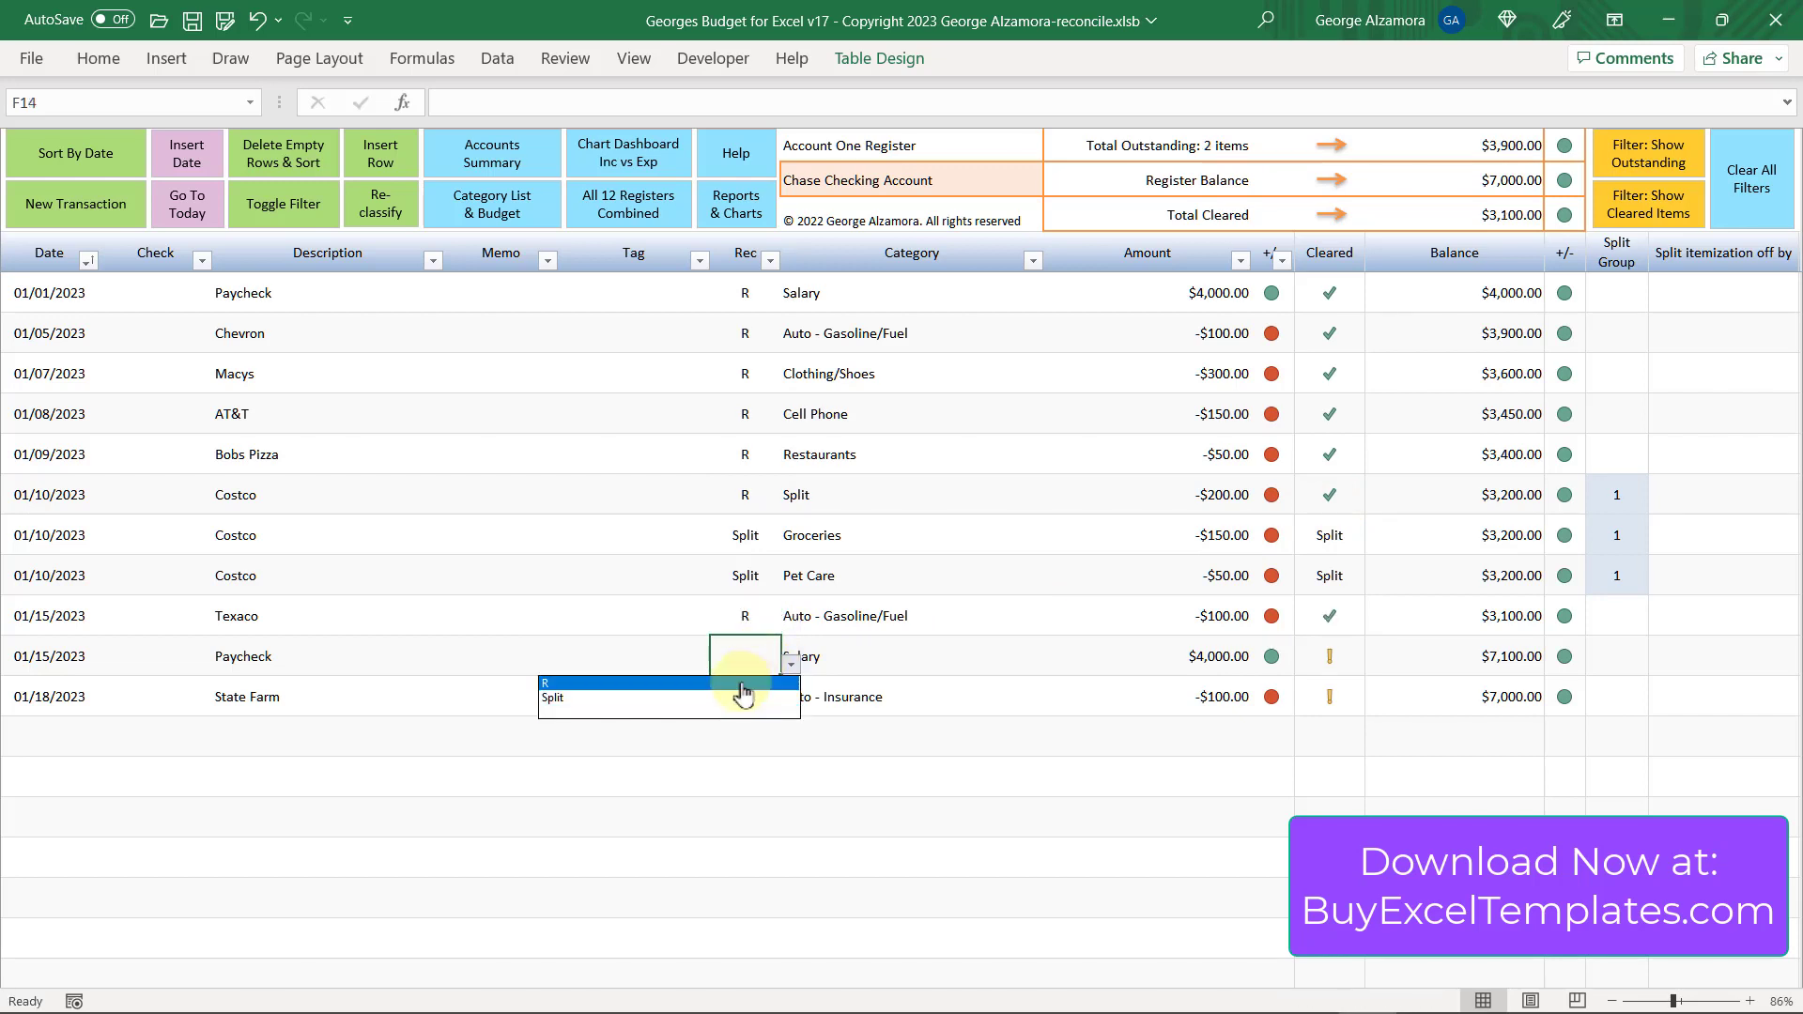
left_click(742, 685)
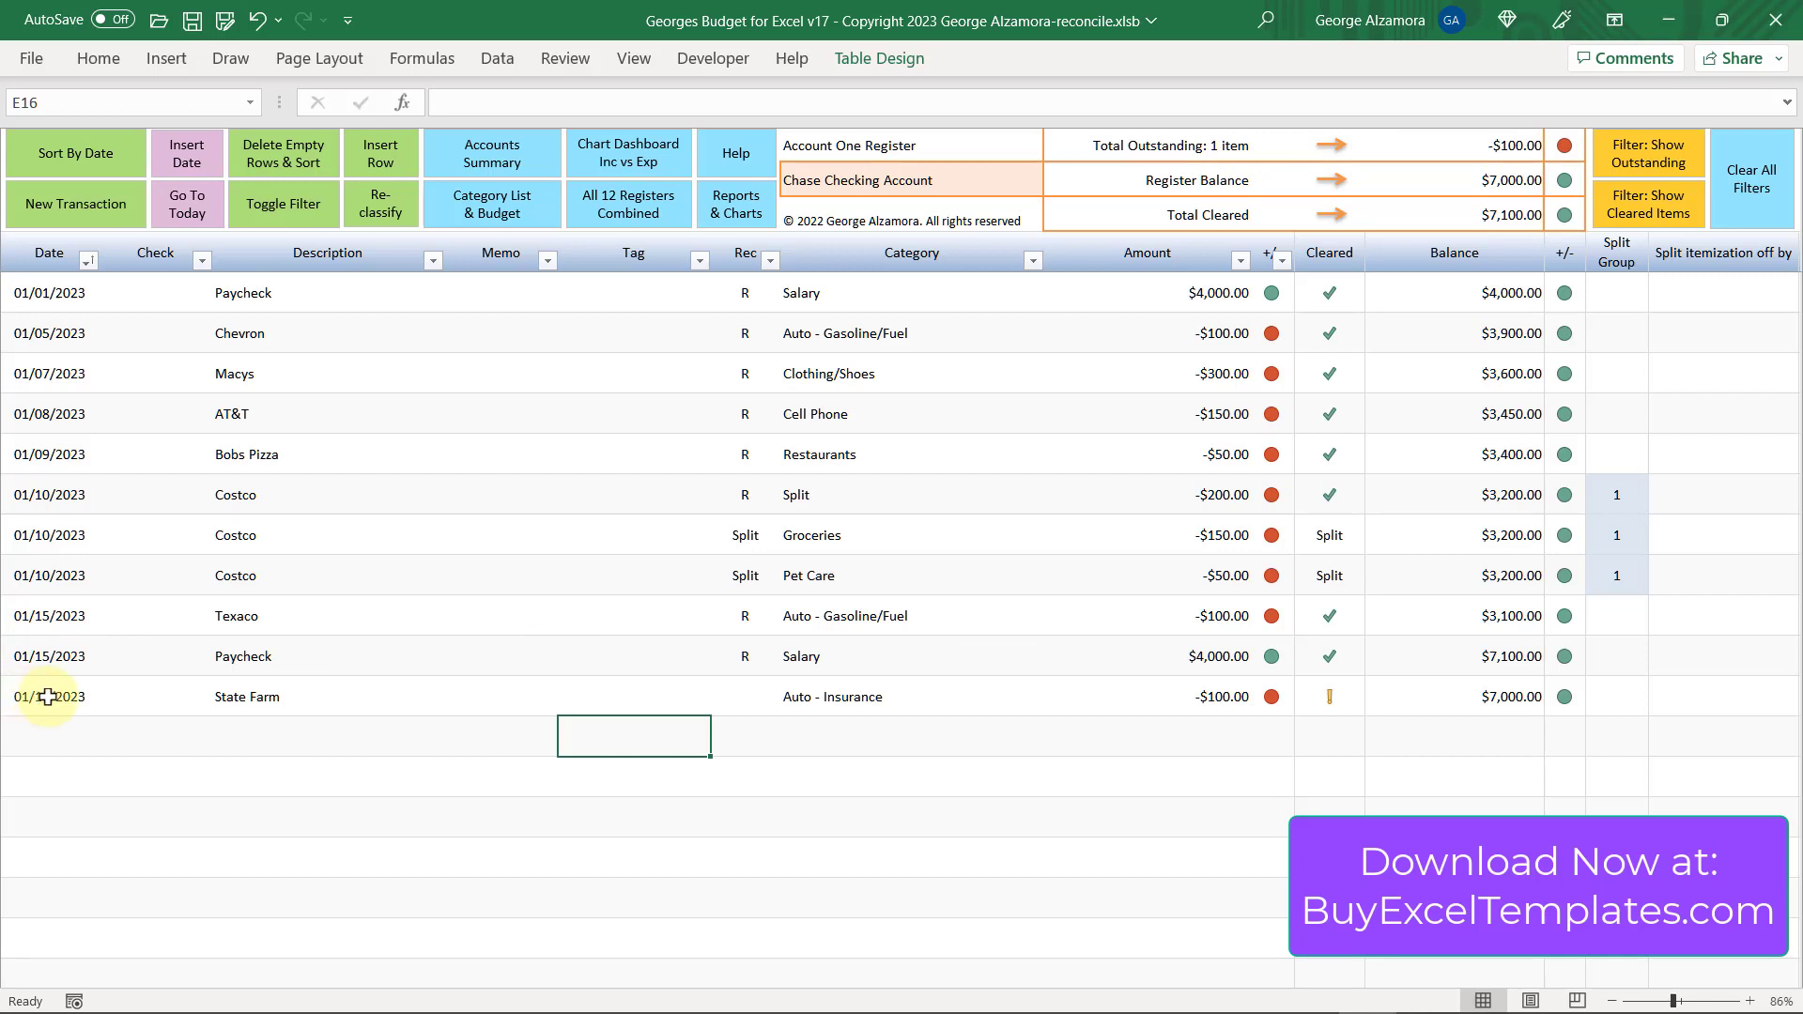
left_click_drag(48, 695, 1229, 695)
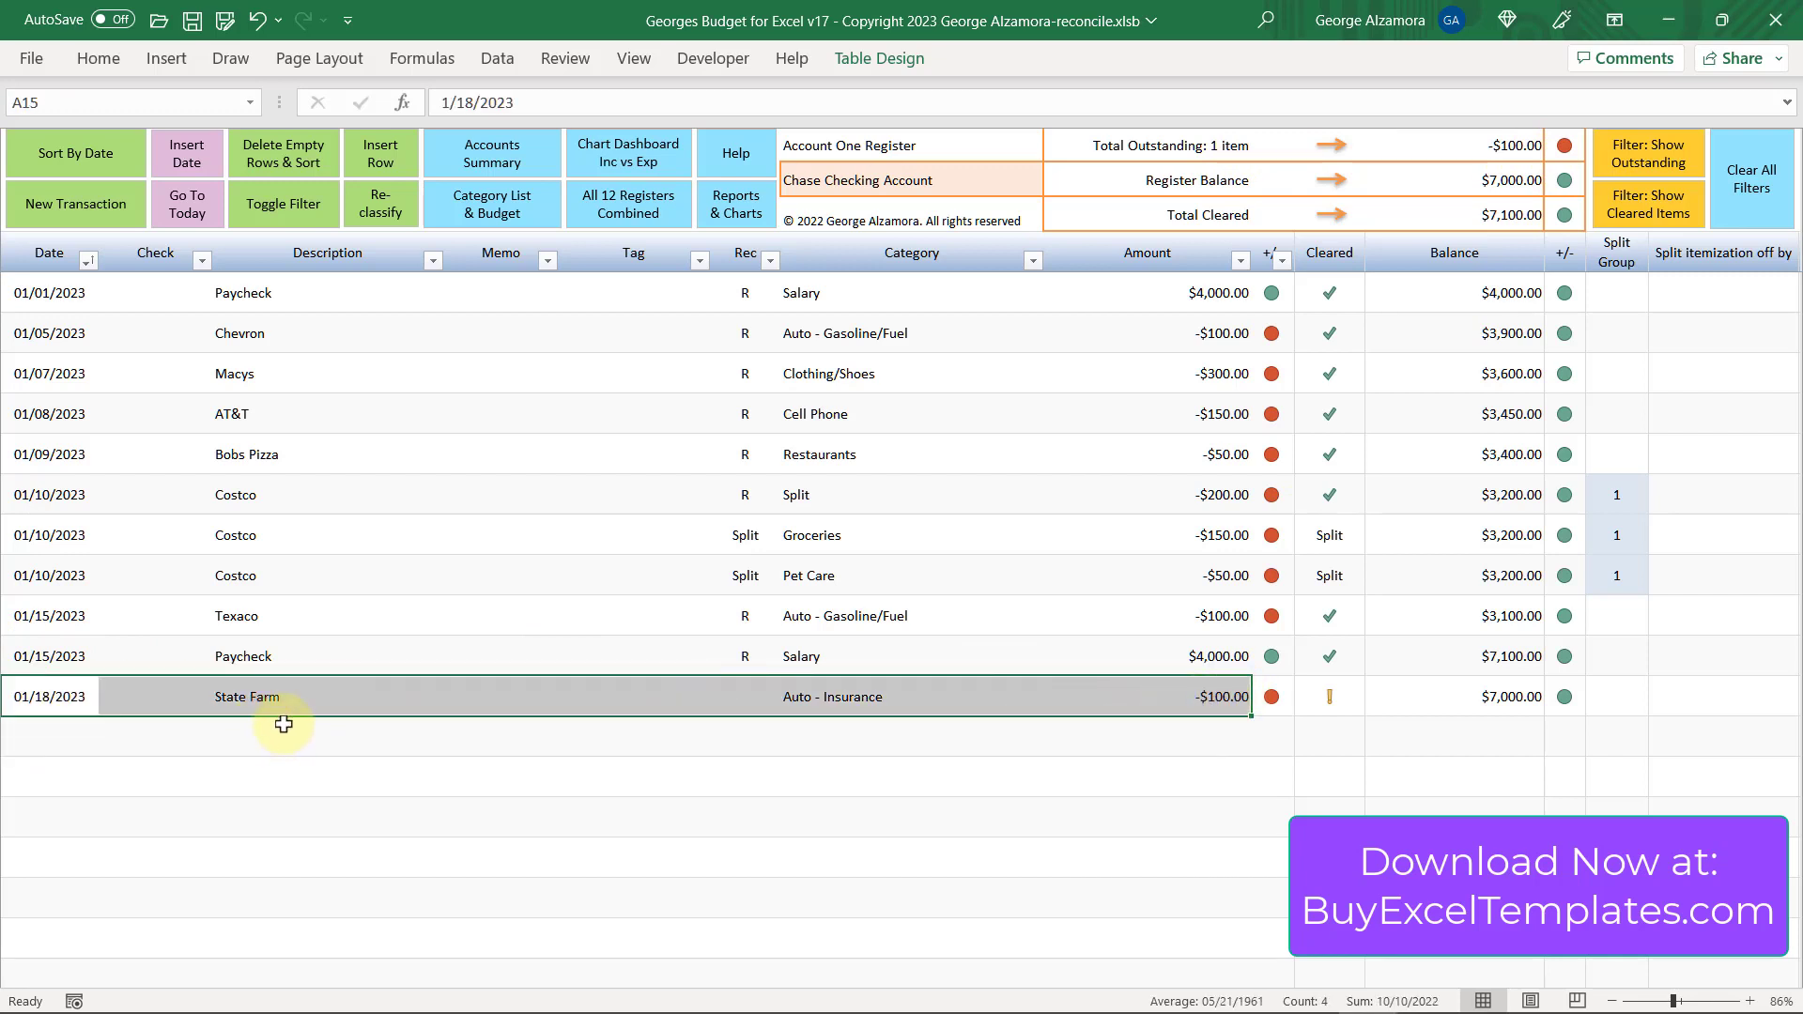
key("Down")
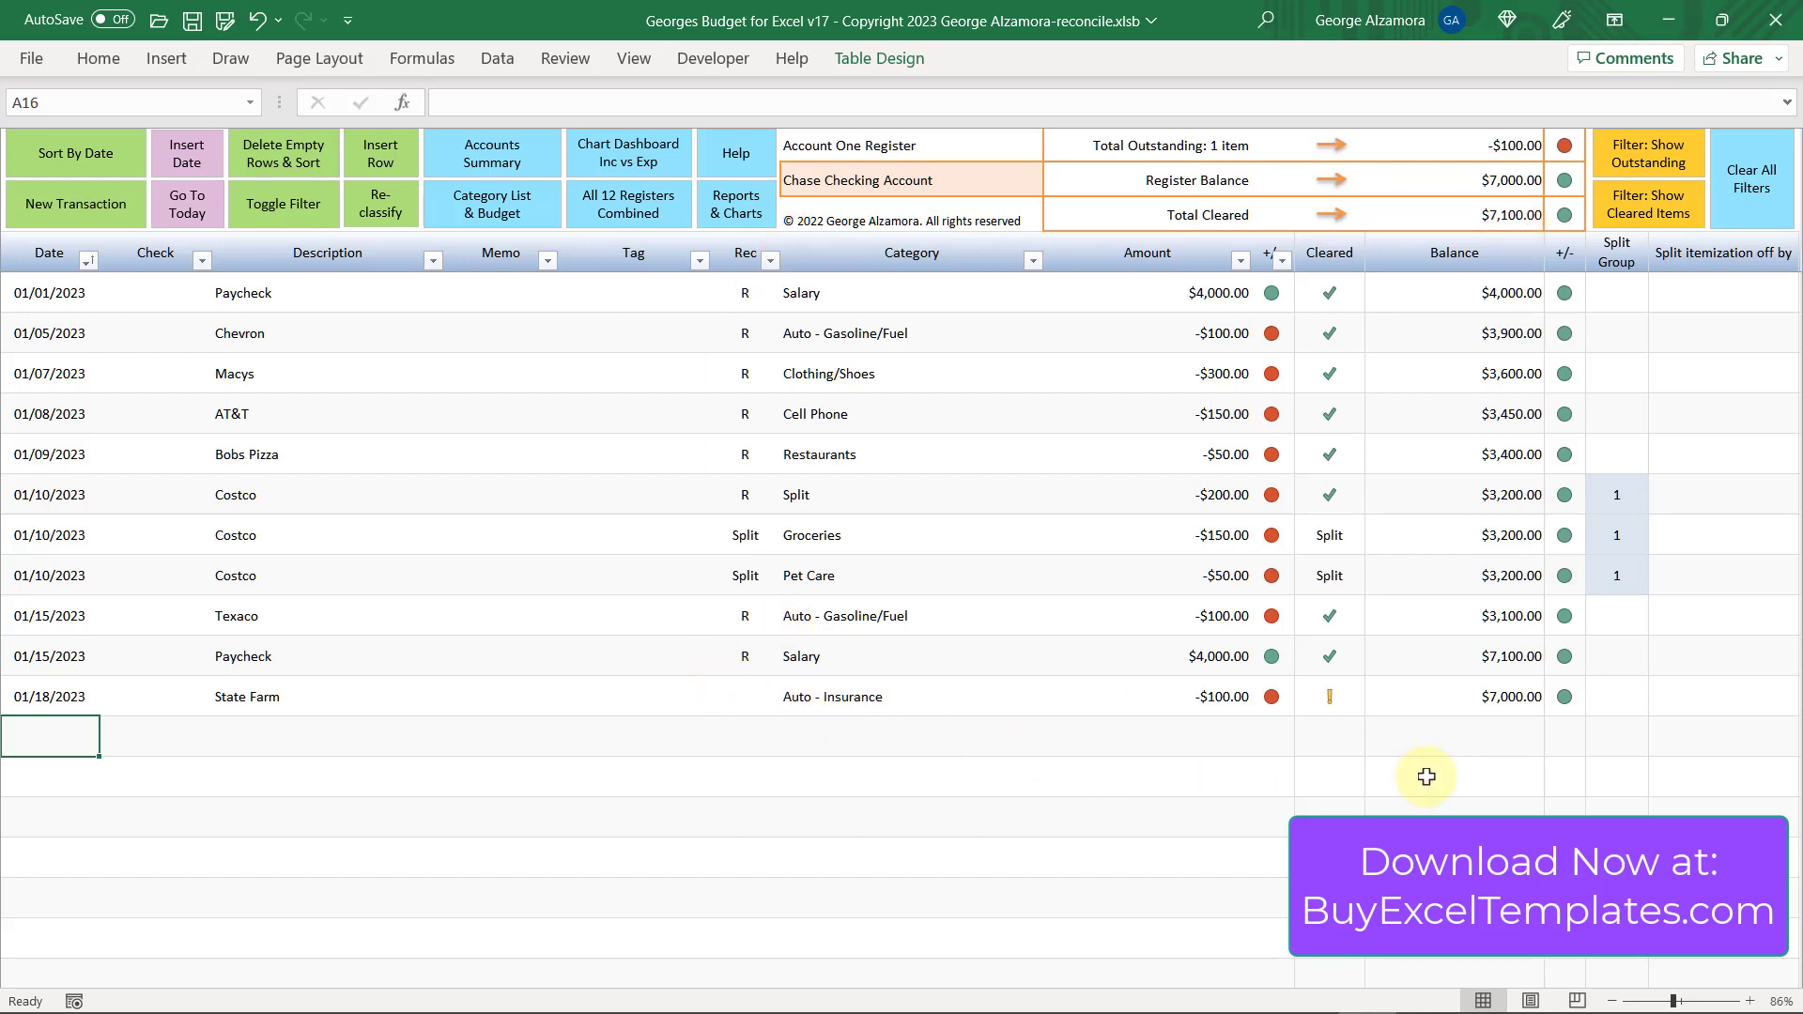
Apply the Show Outstanding filter and select the lone State Farm -$100.00 row
left_click(1686, 167)
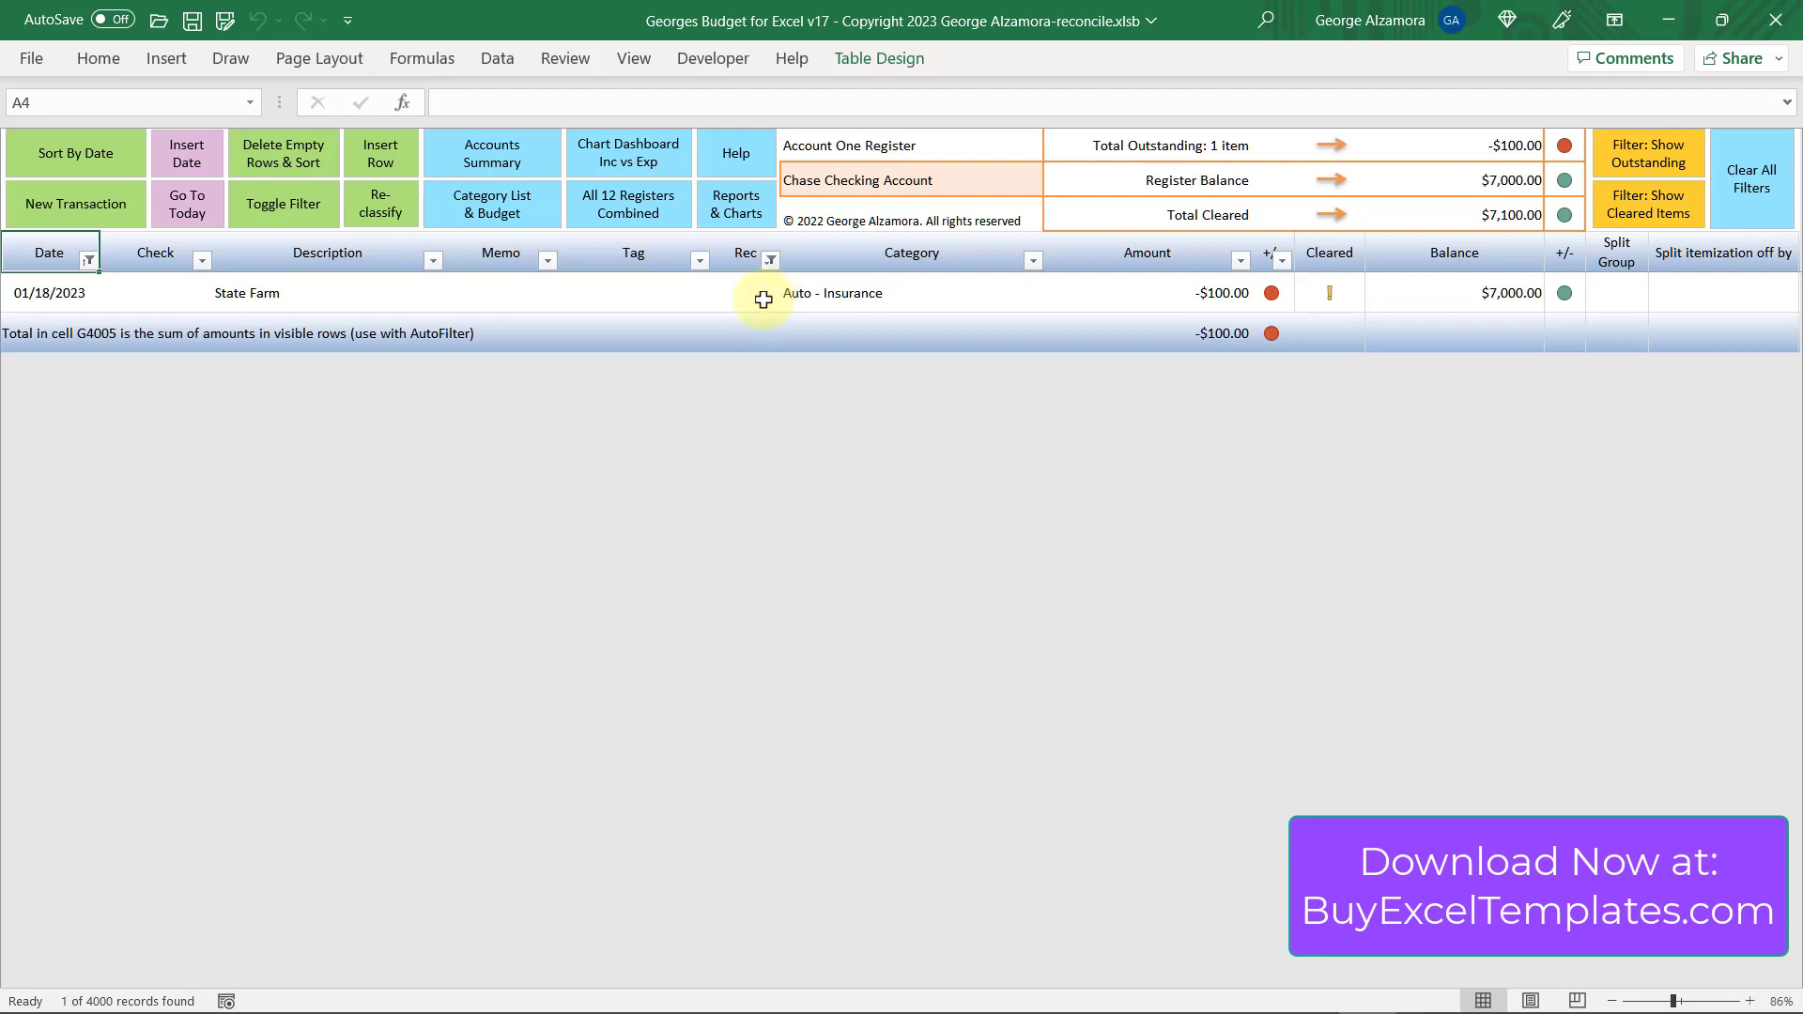
left_click_drag(62, 293, 1039, 310)
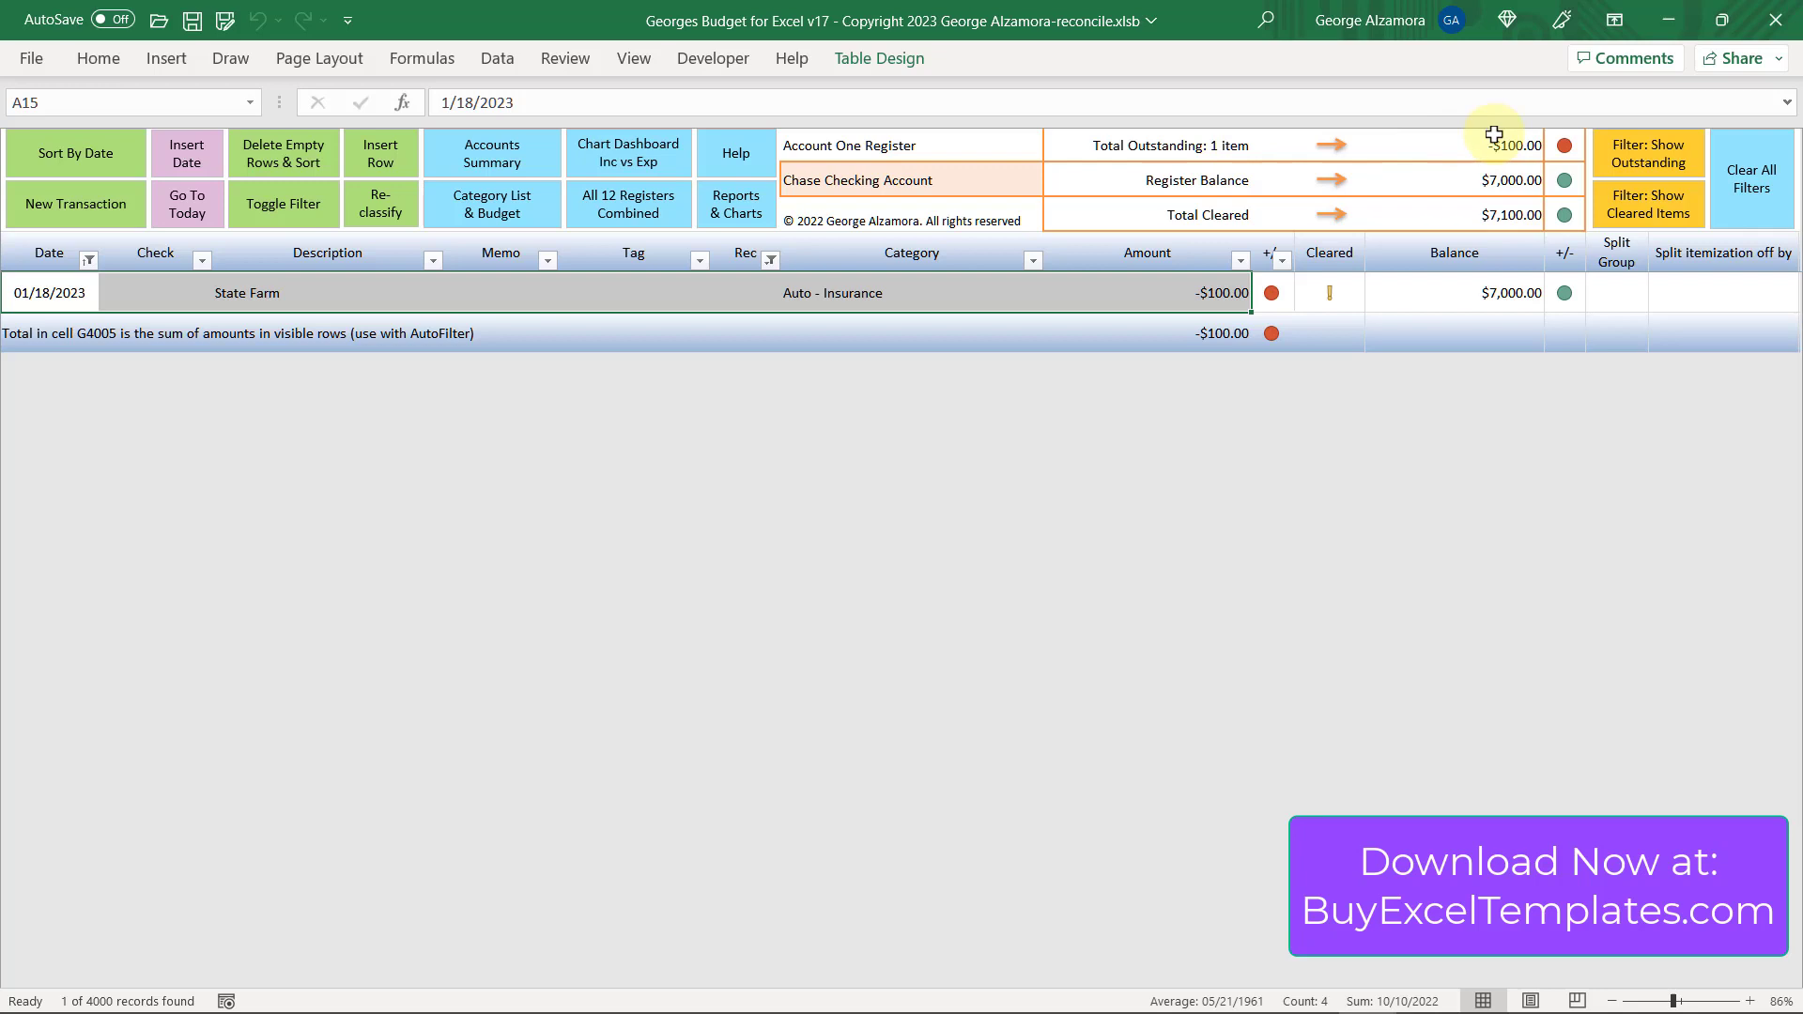
Apply the Show Cleared Items filter to list the eight reconciled transactions
left_click(1681, 219)
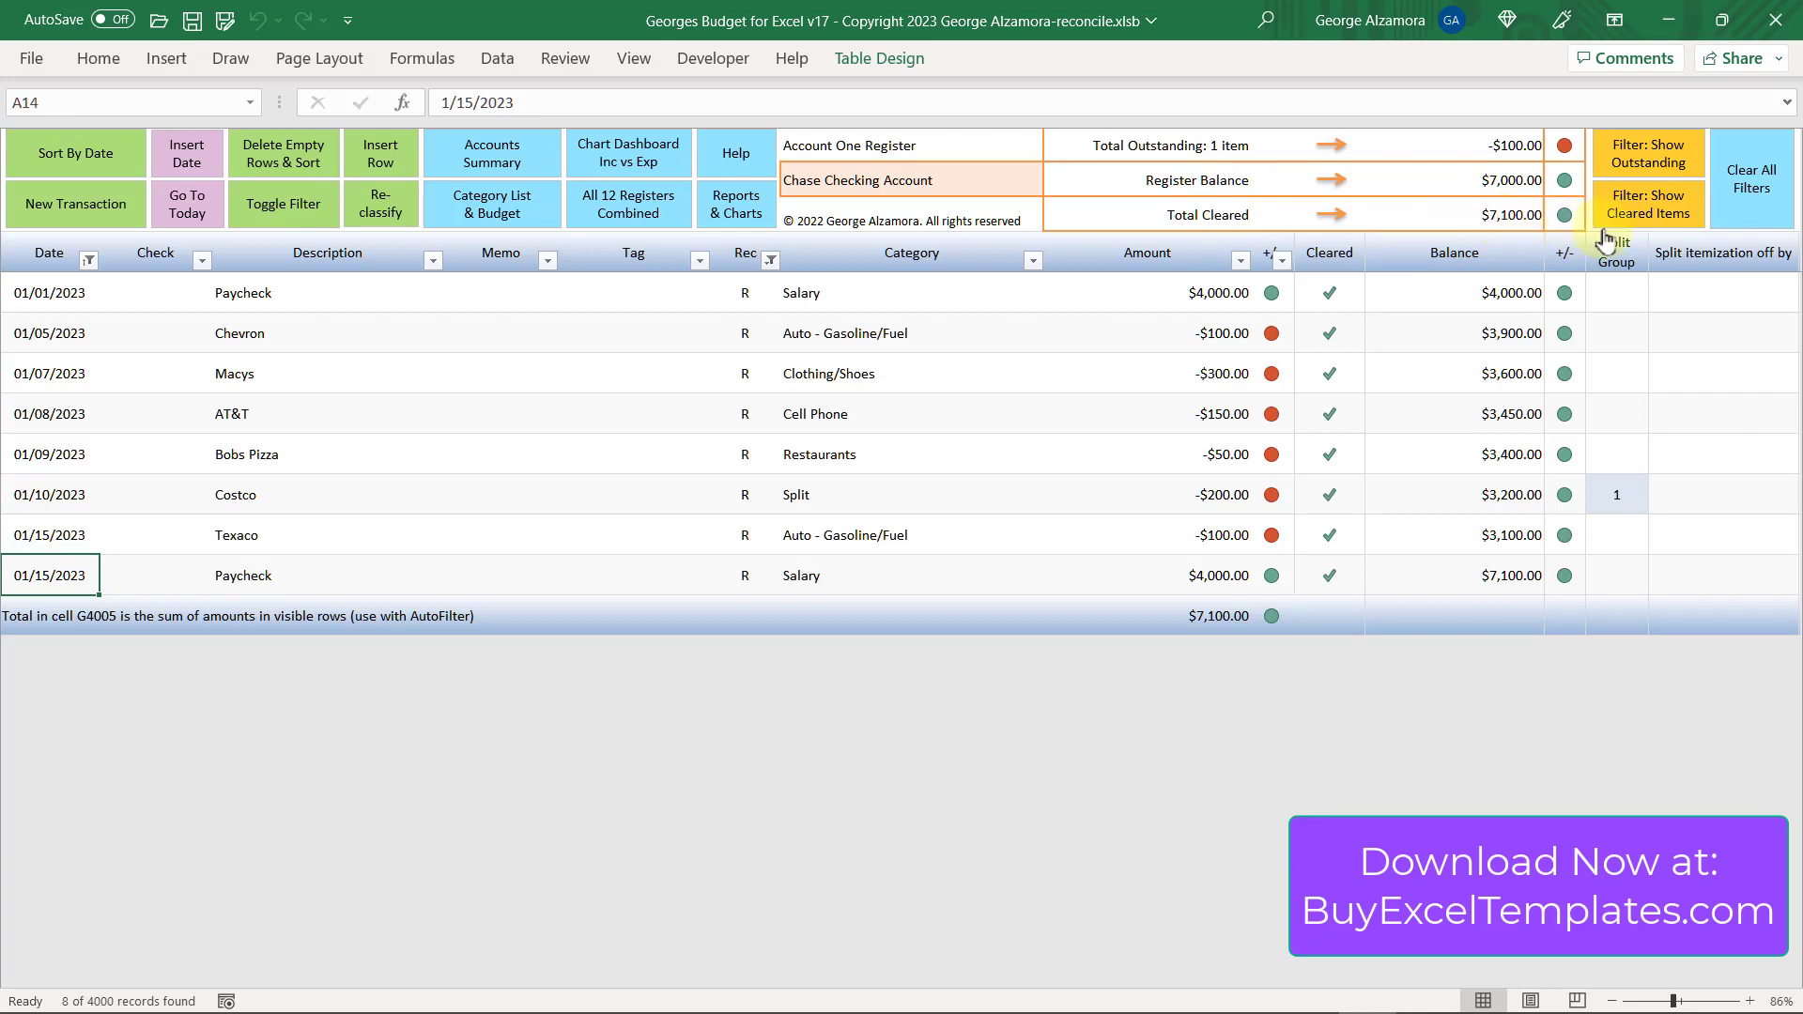
Clear all filters and mark the State Farm payment in F15 as R
left_click(1755, 211)
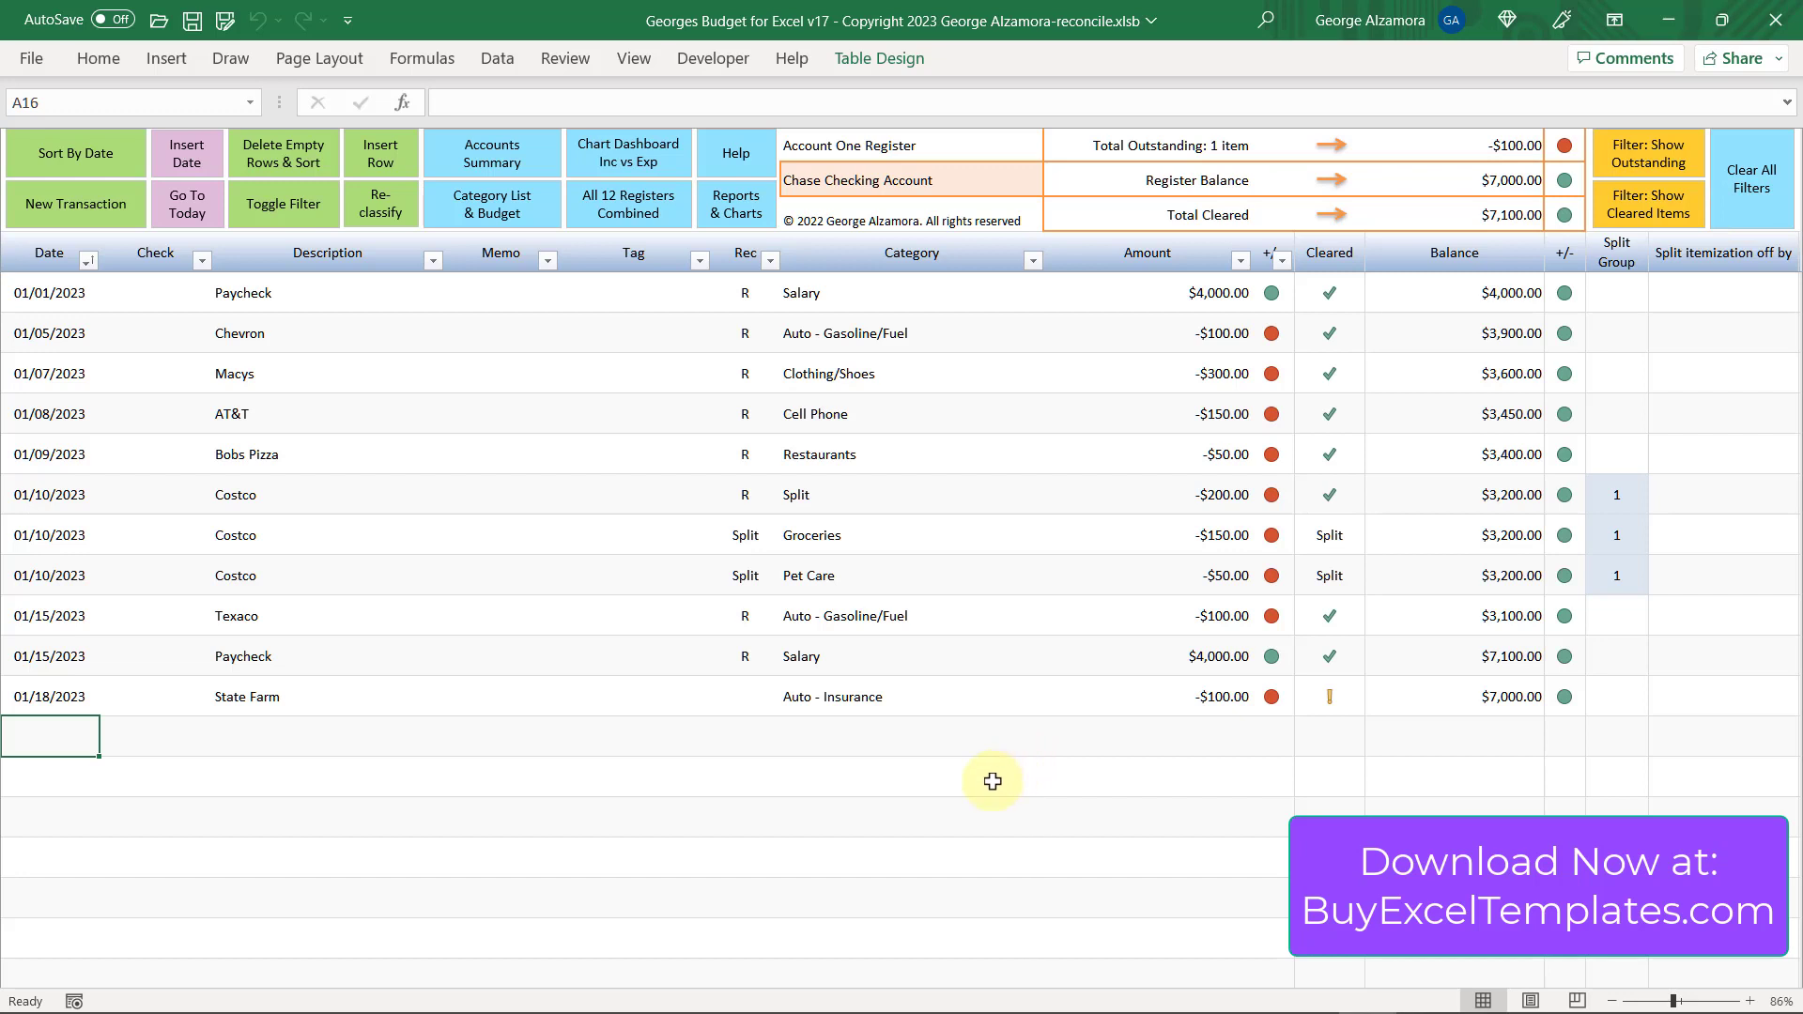
key("Up")
key("Right")
key("Right")
key("Right")
key("Right")
key("Right")
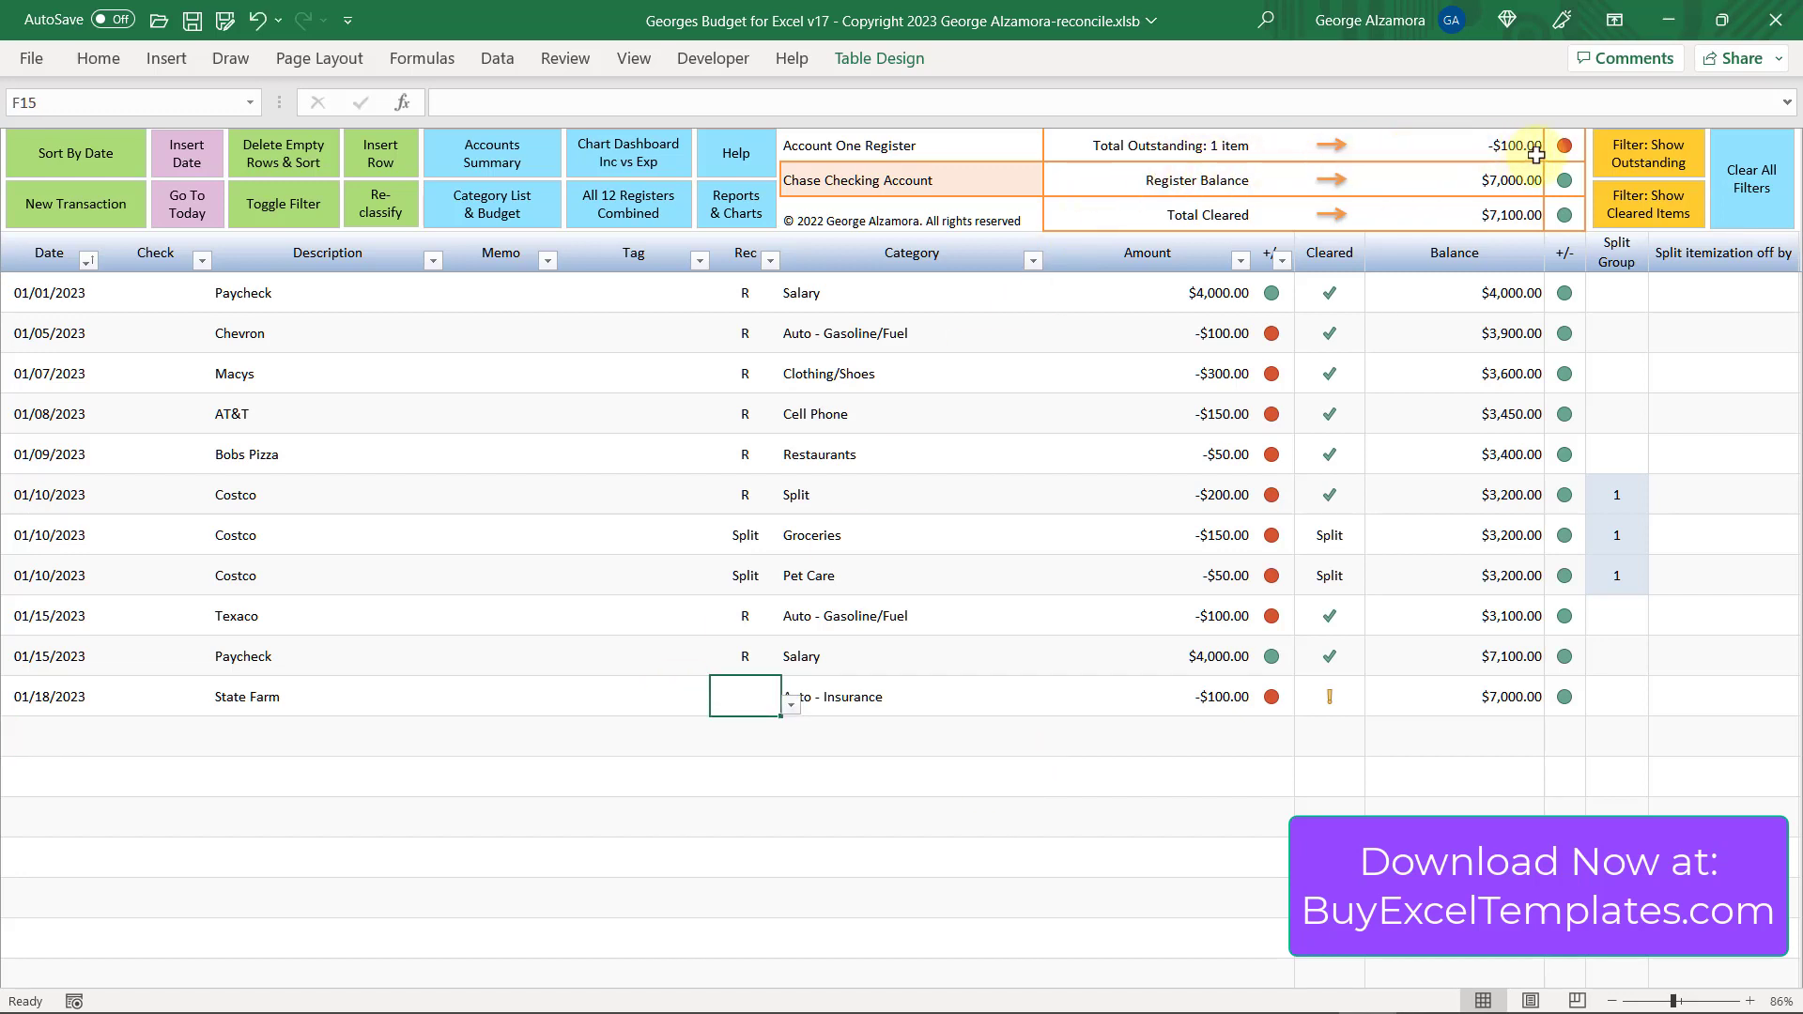
left_click(792, 705)
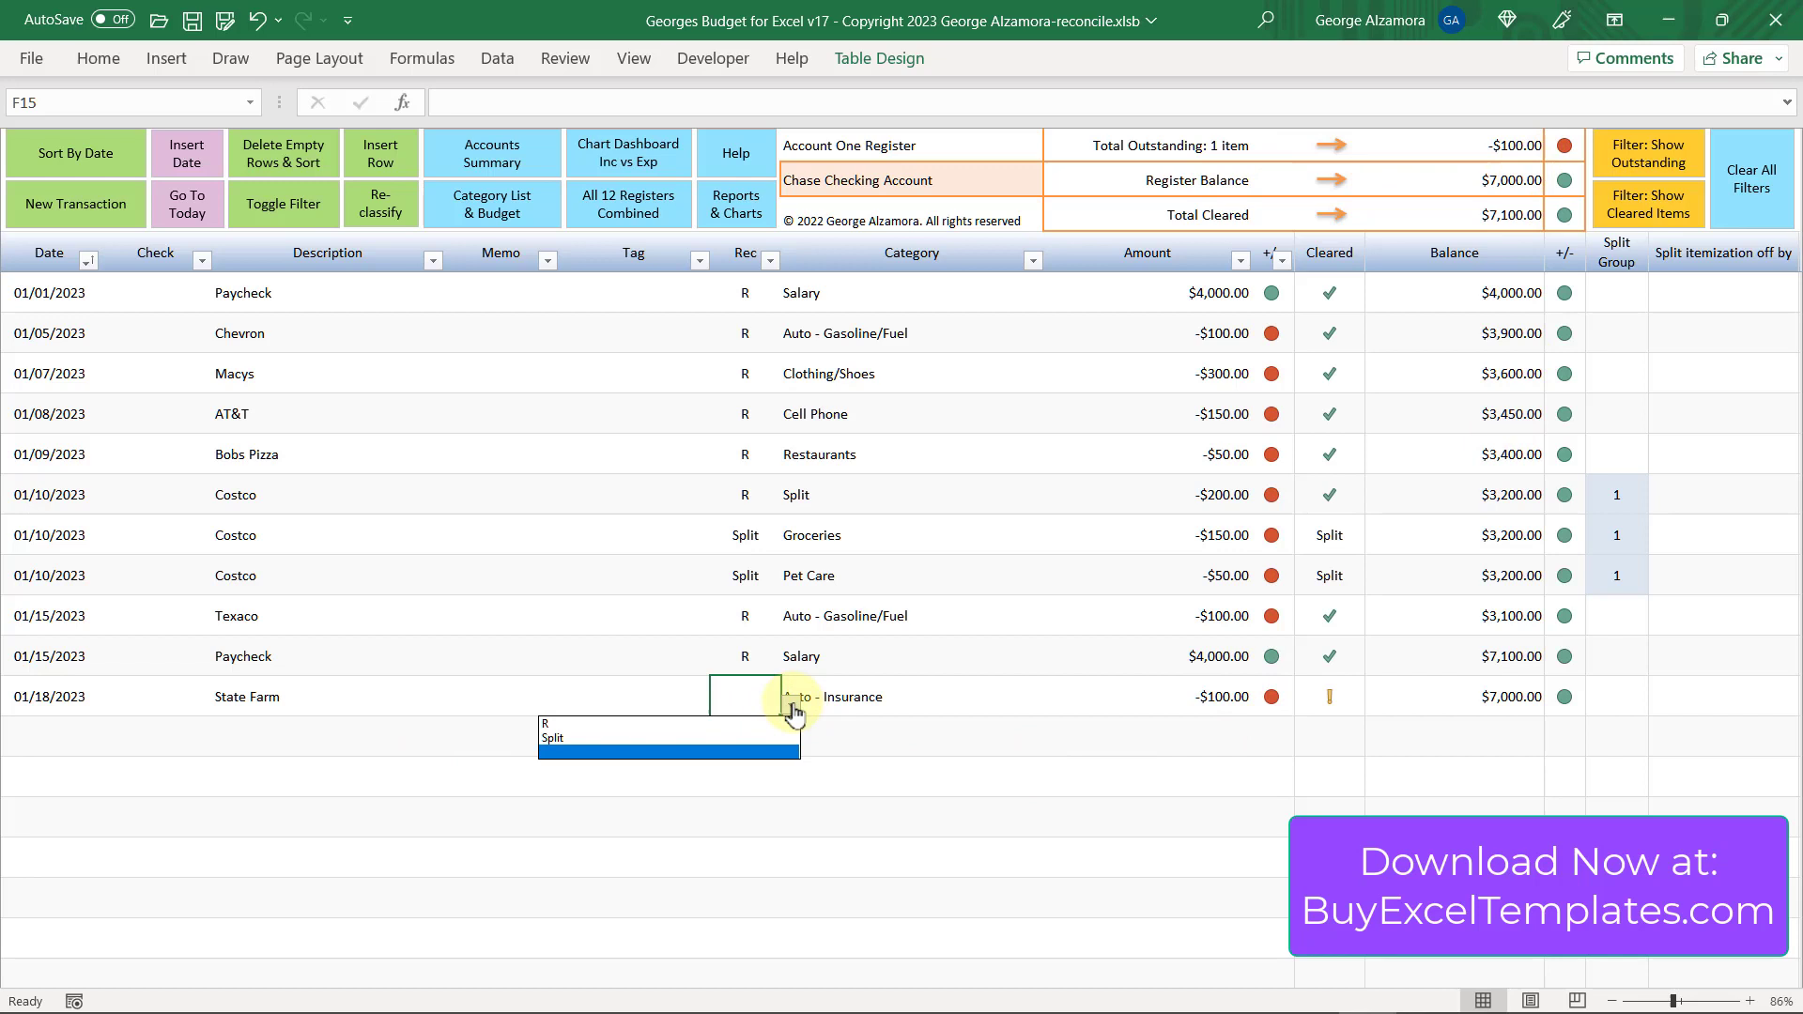
left_click(718, 732)
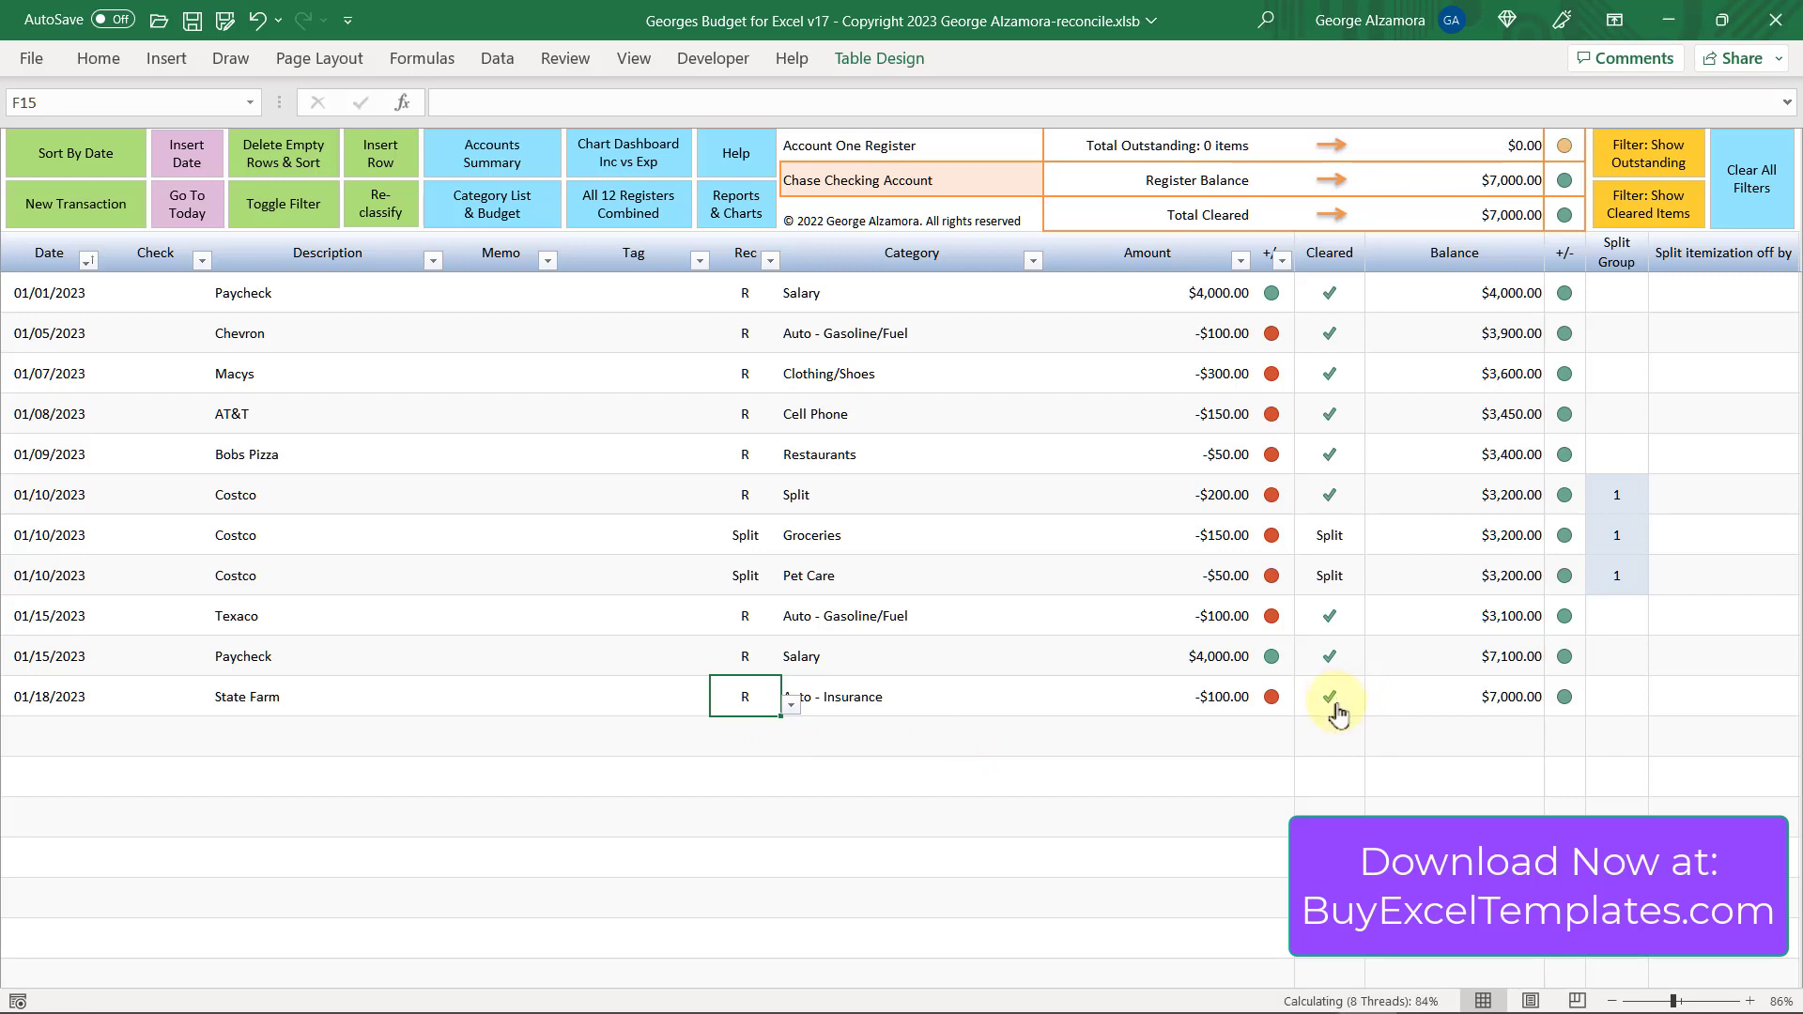
left_click(89, 744)
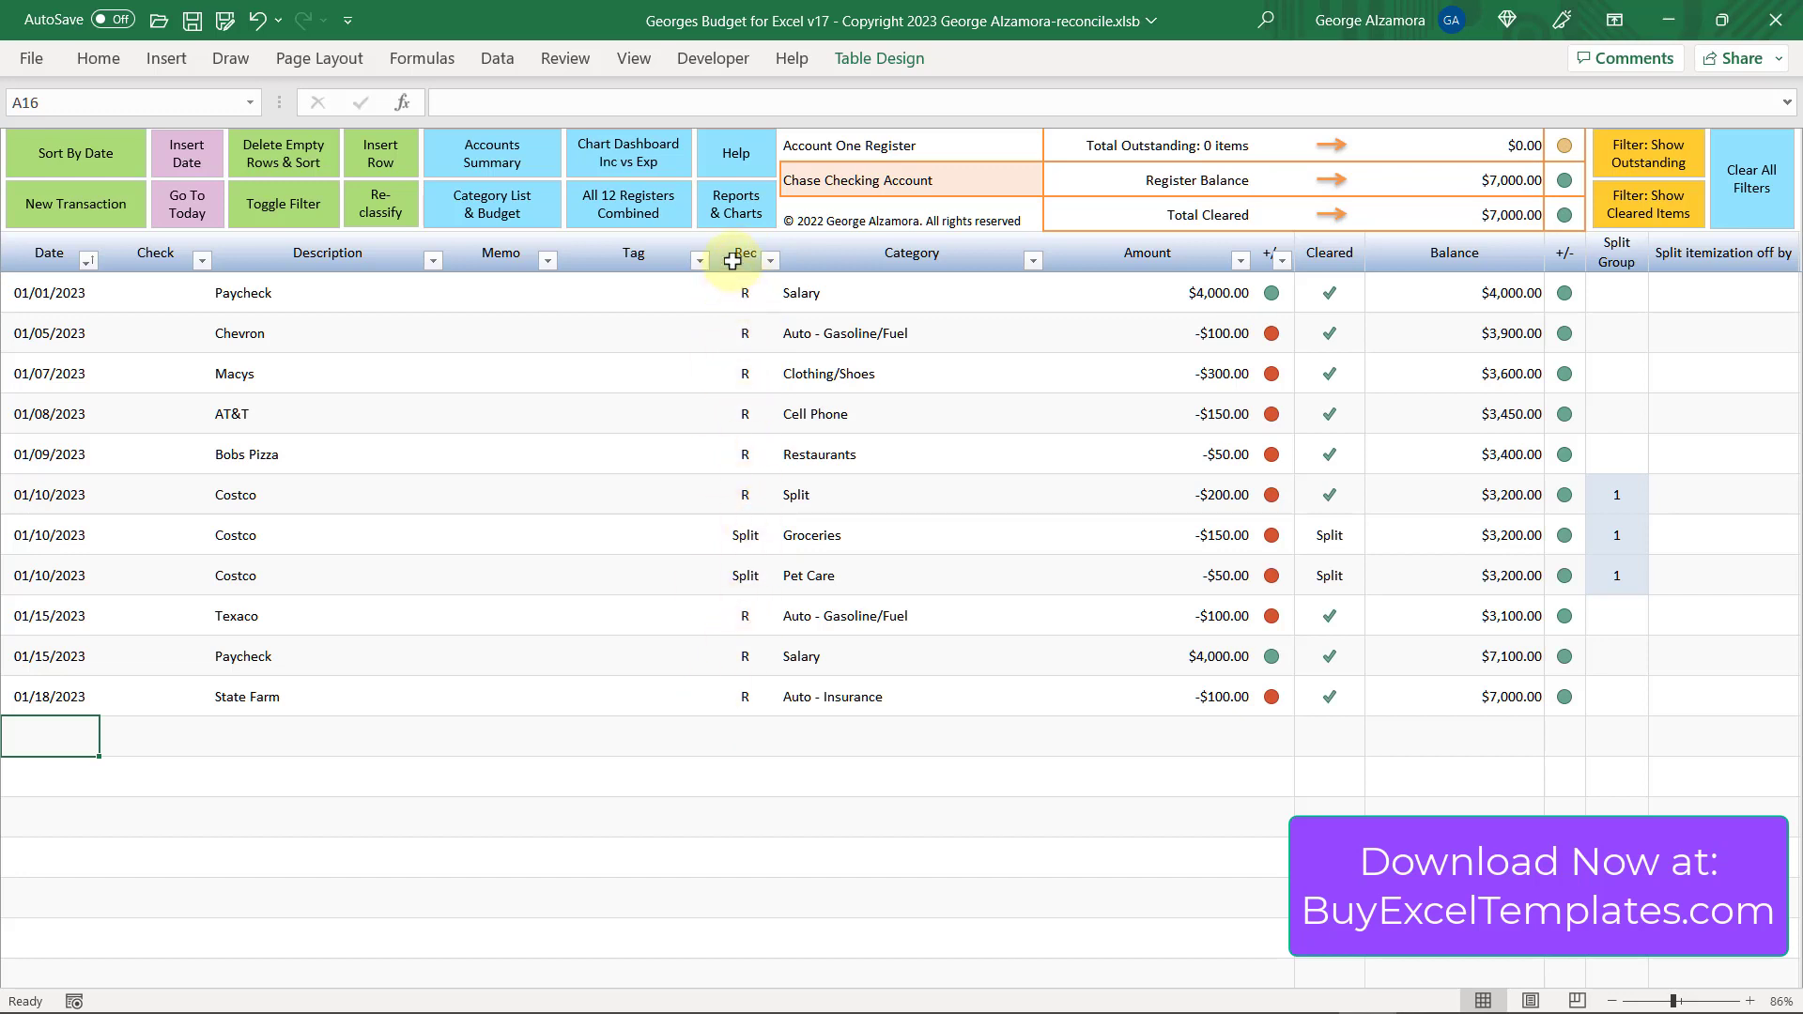
left_click(703, 765)
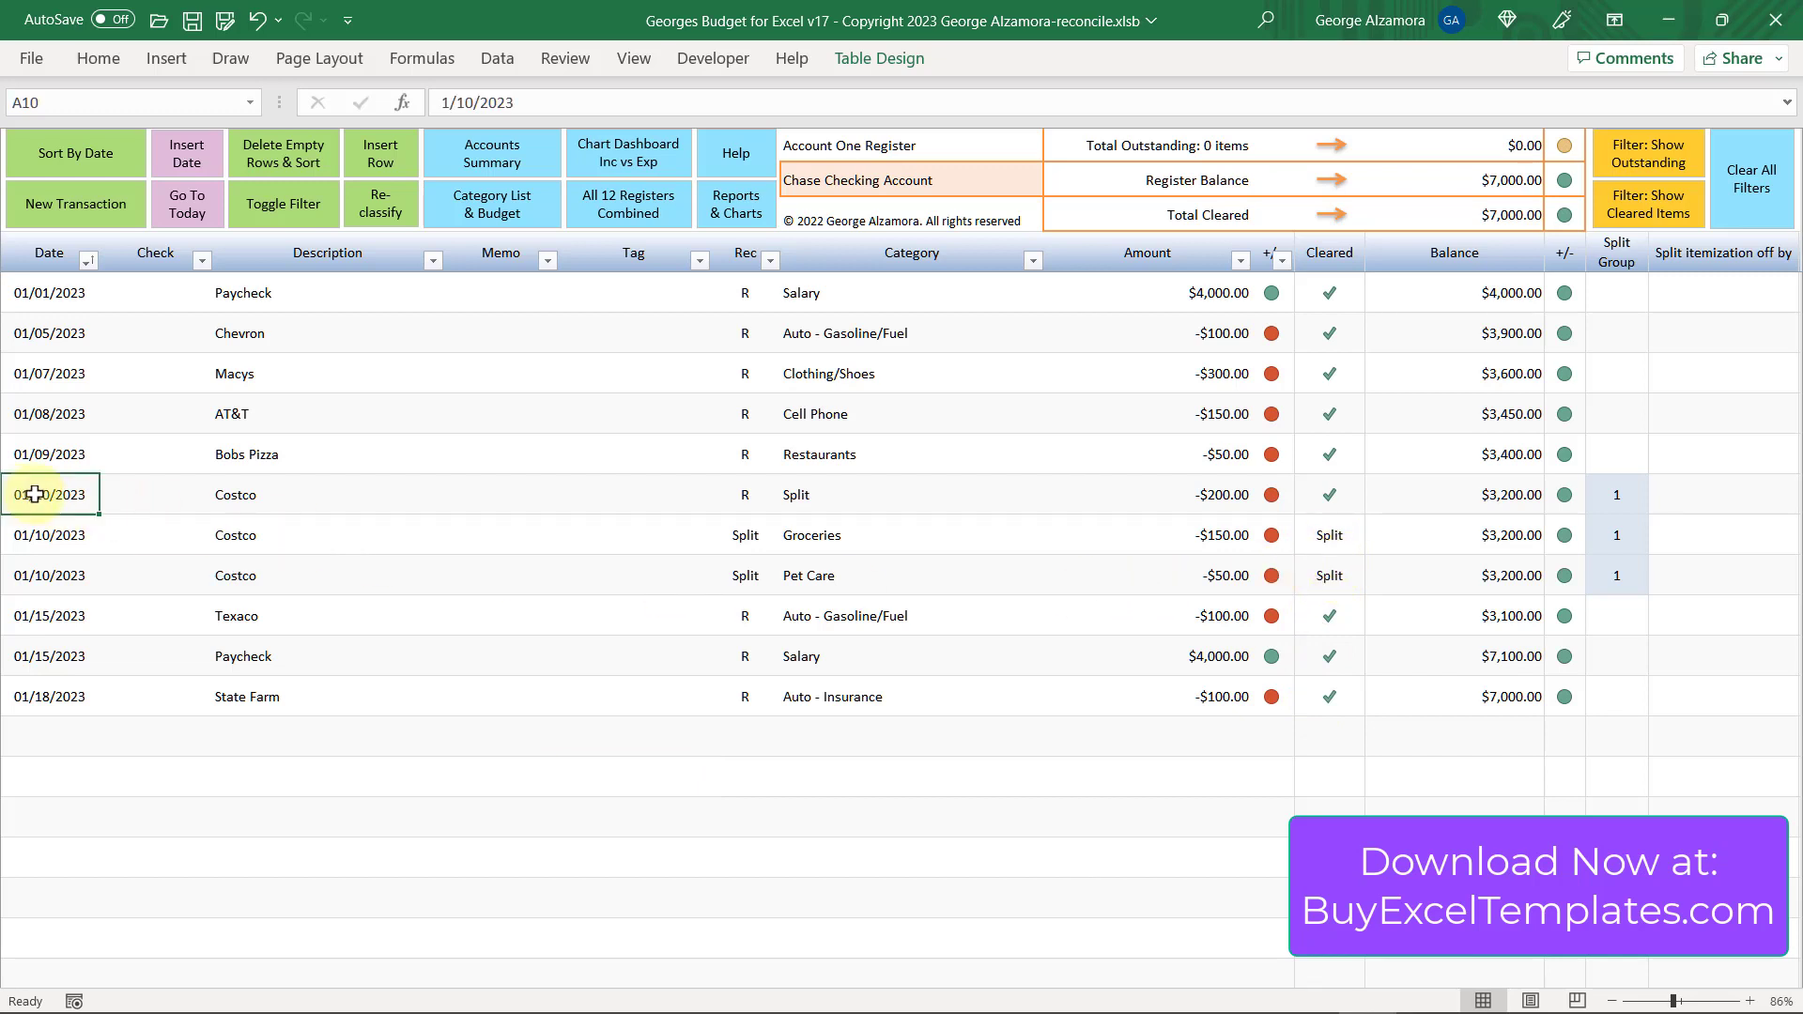
left_click_drag(40, 498, 1250, 498)
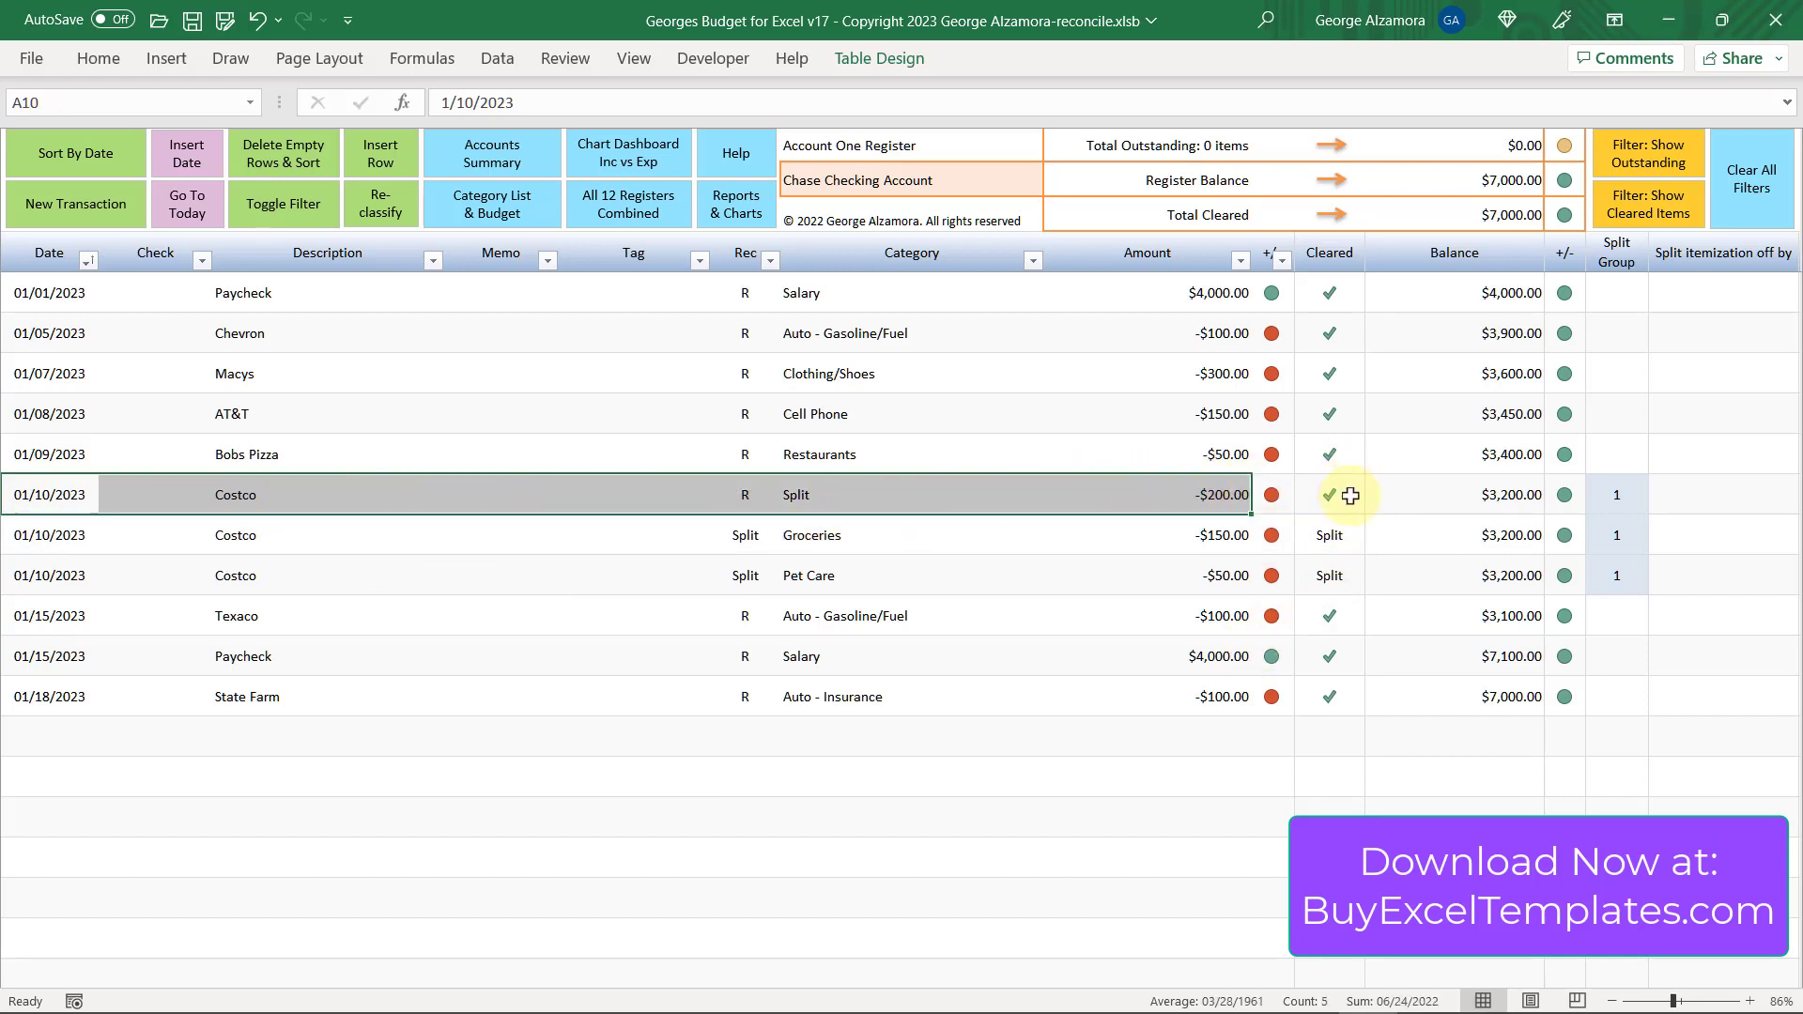
left_click(40, 731)
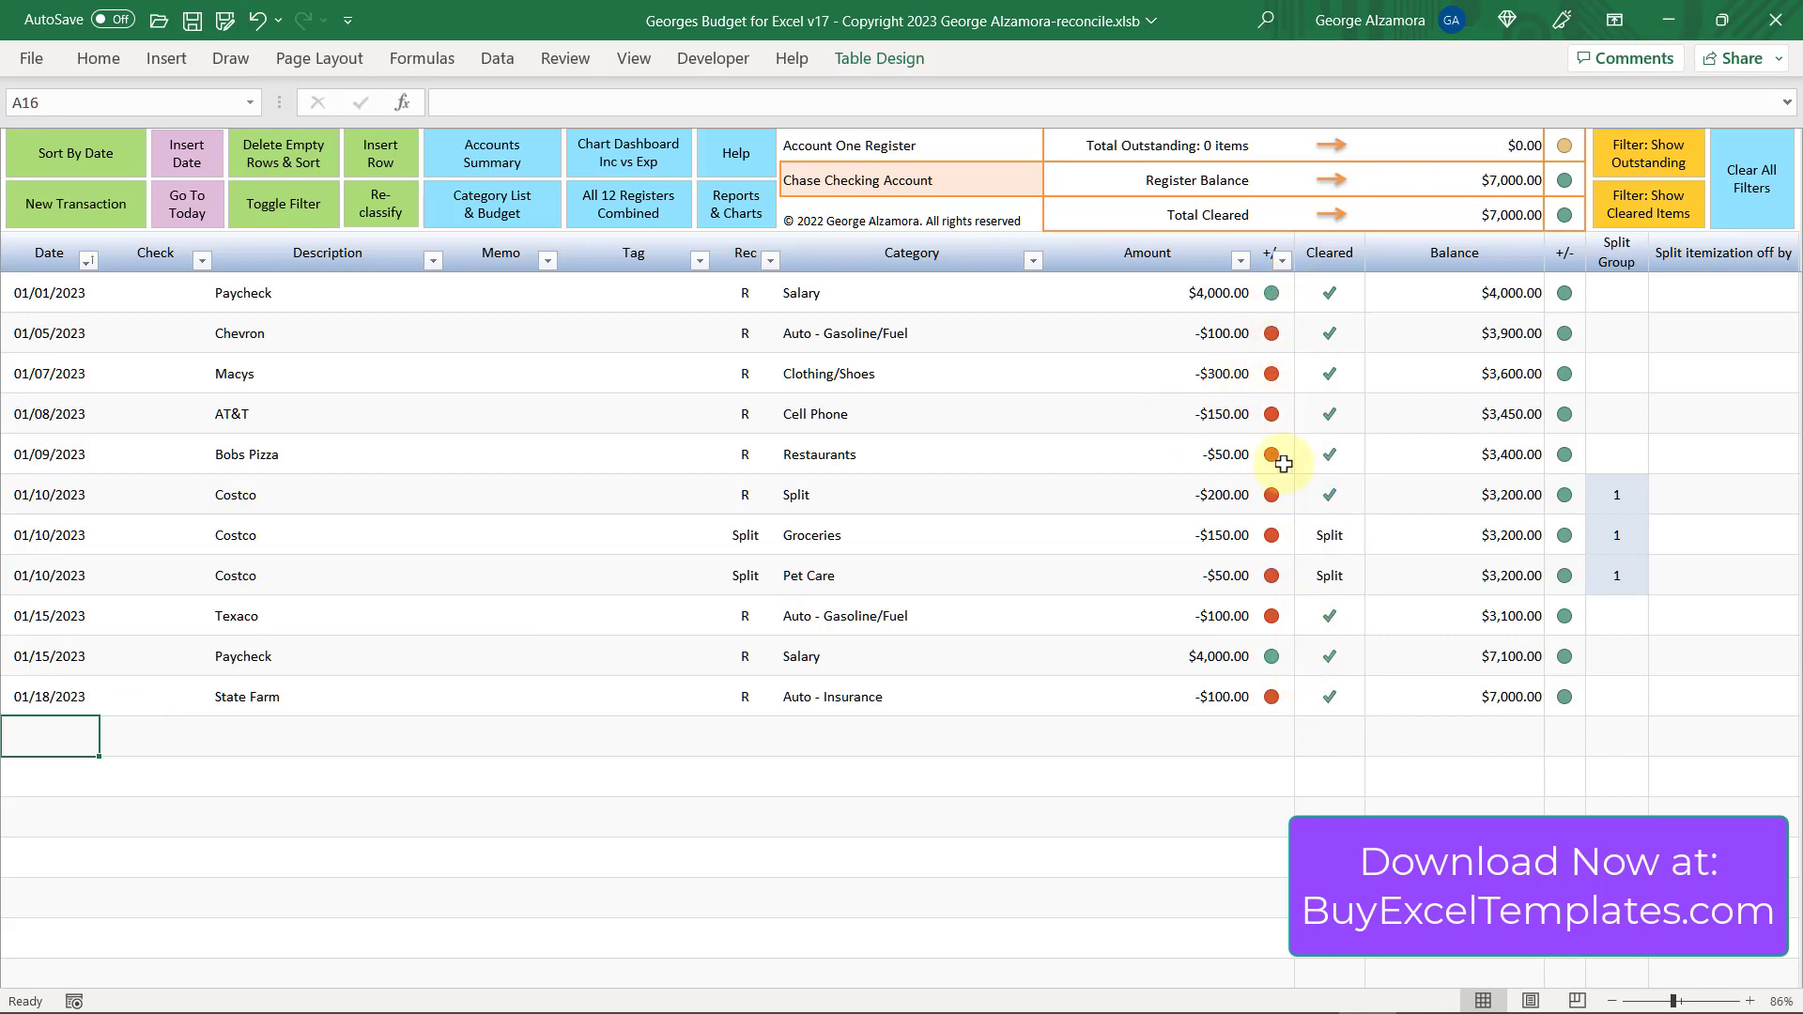
left_click(1214, 295)
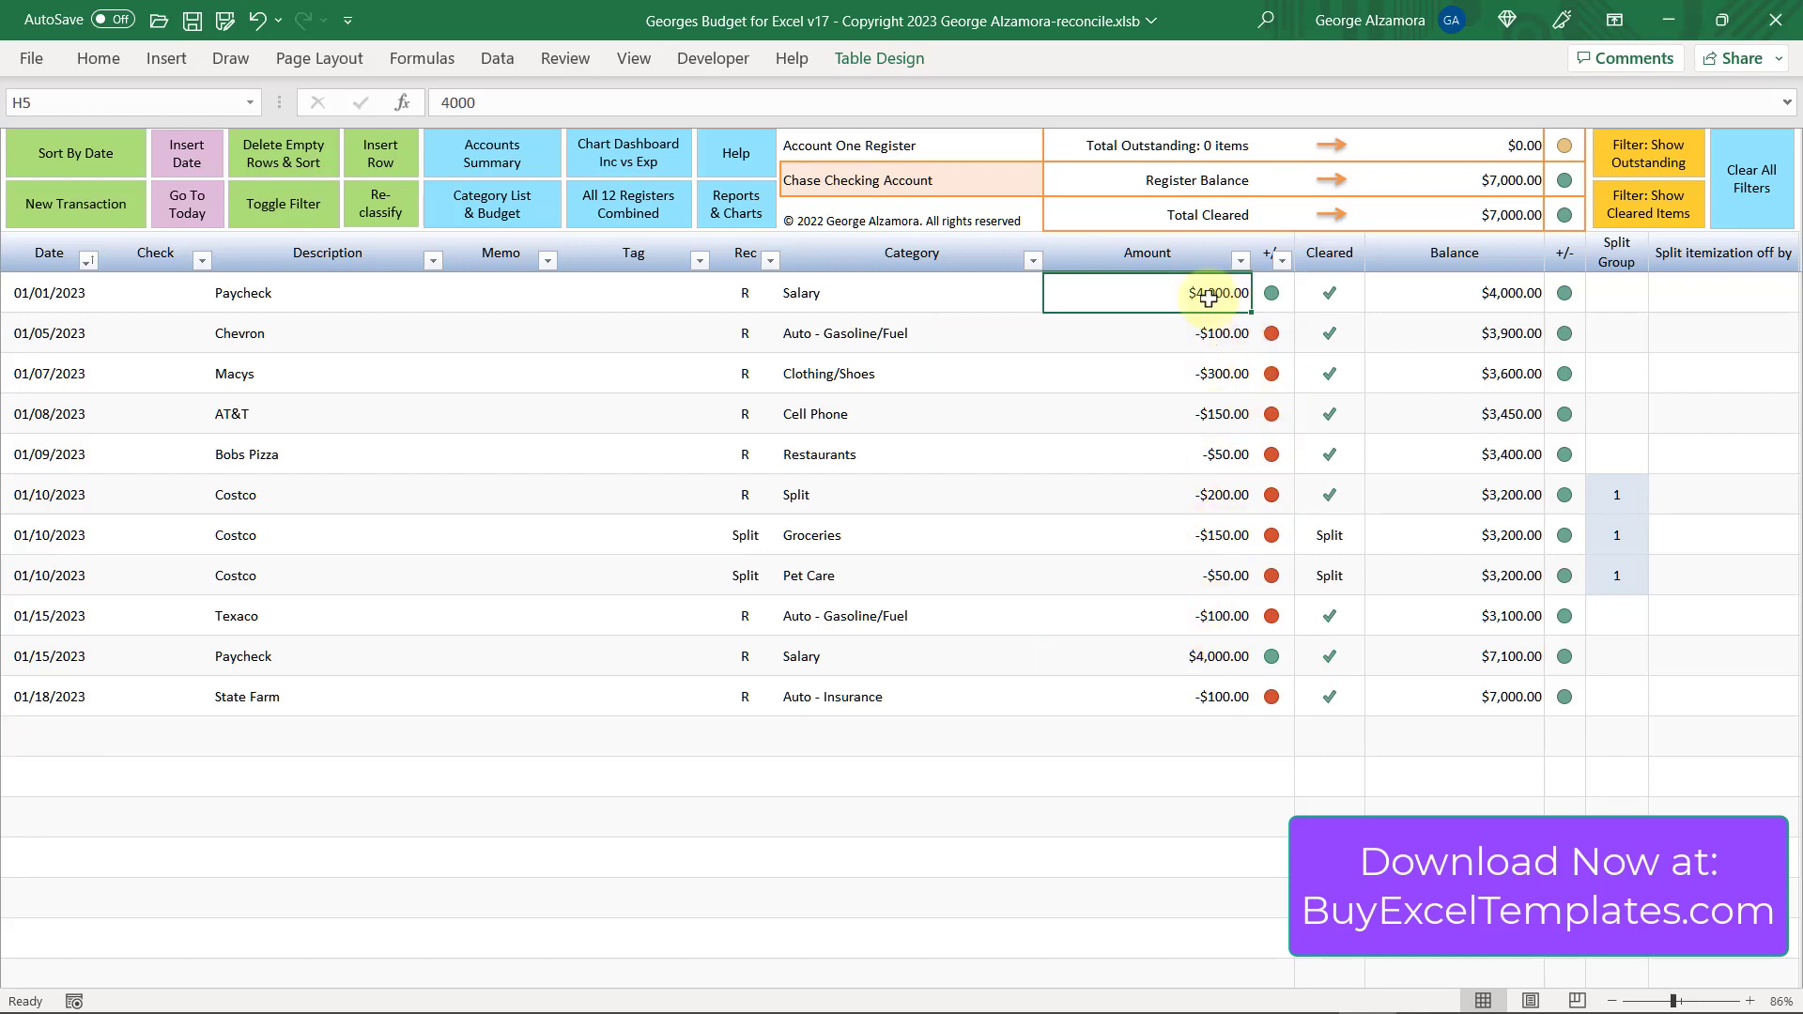
left_click(817, 298)
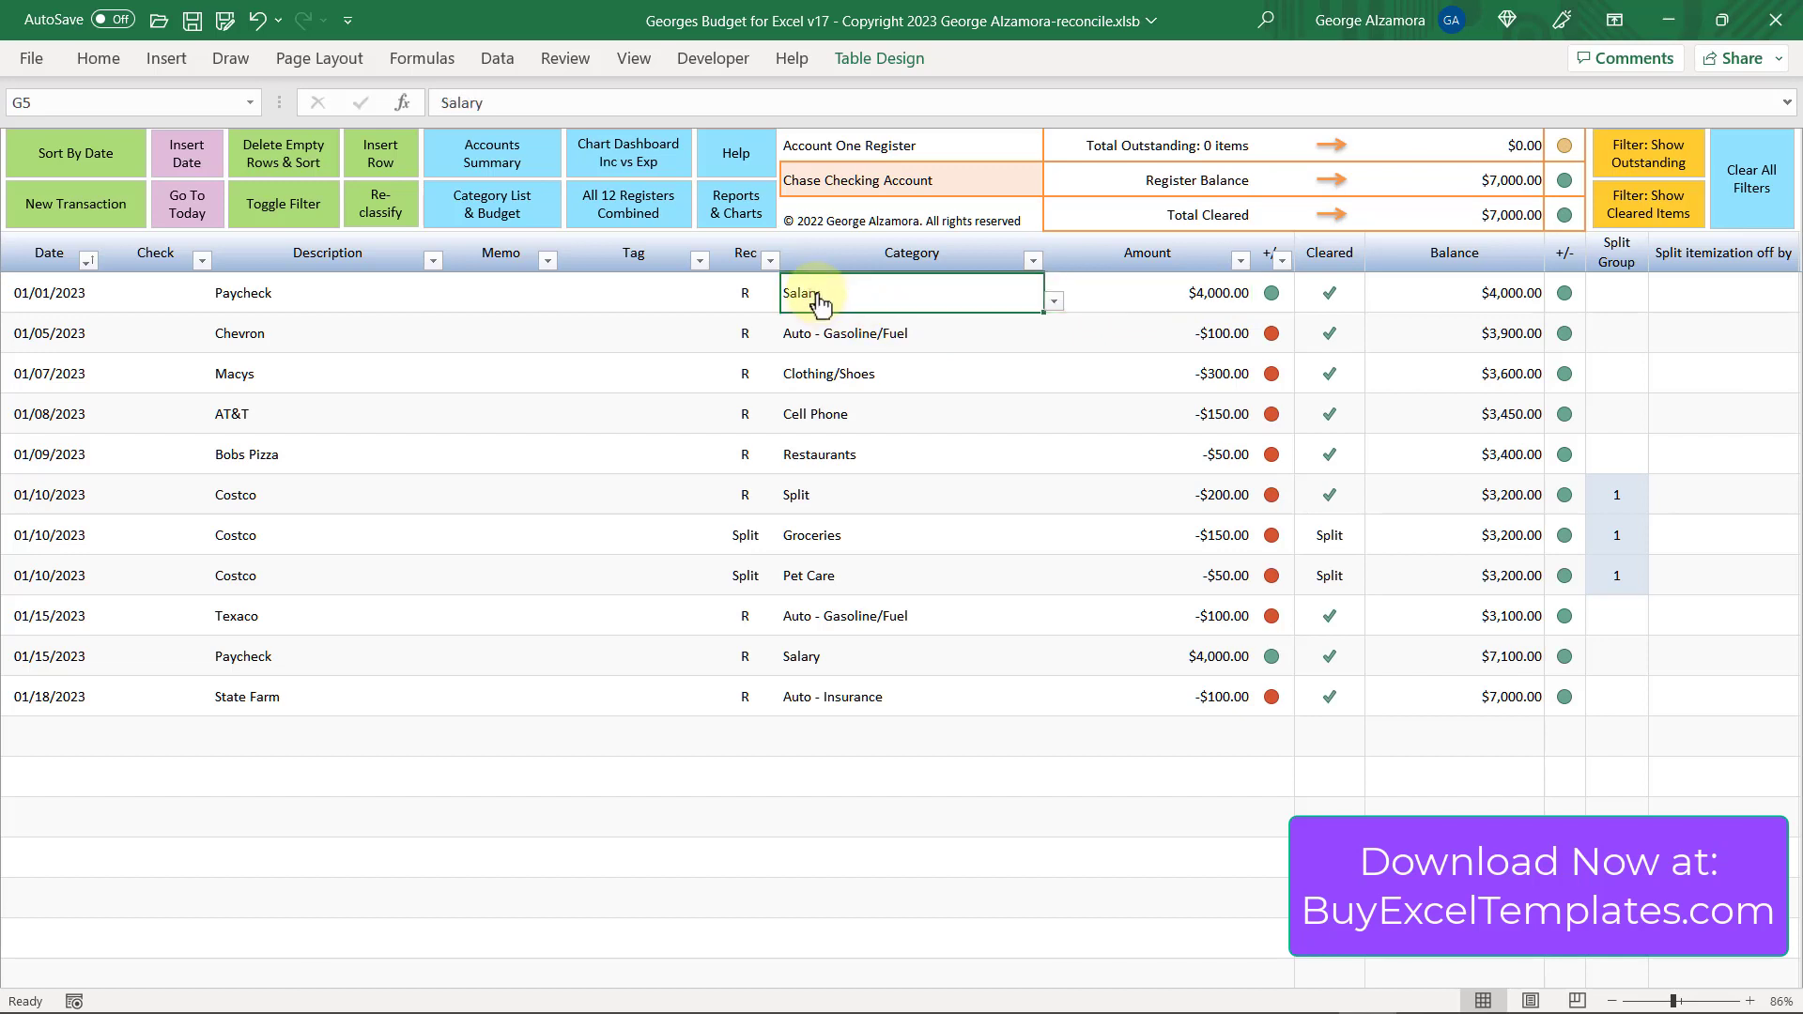
left_click(1209, 334)
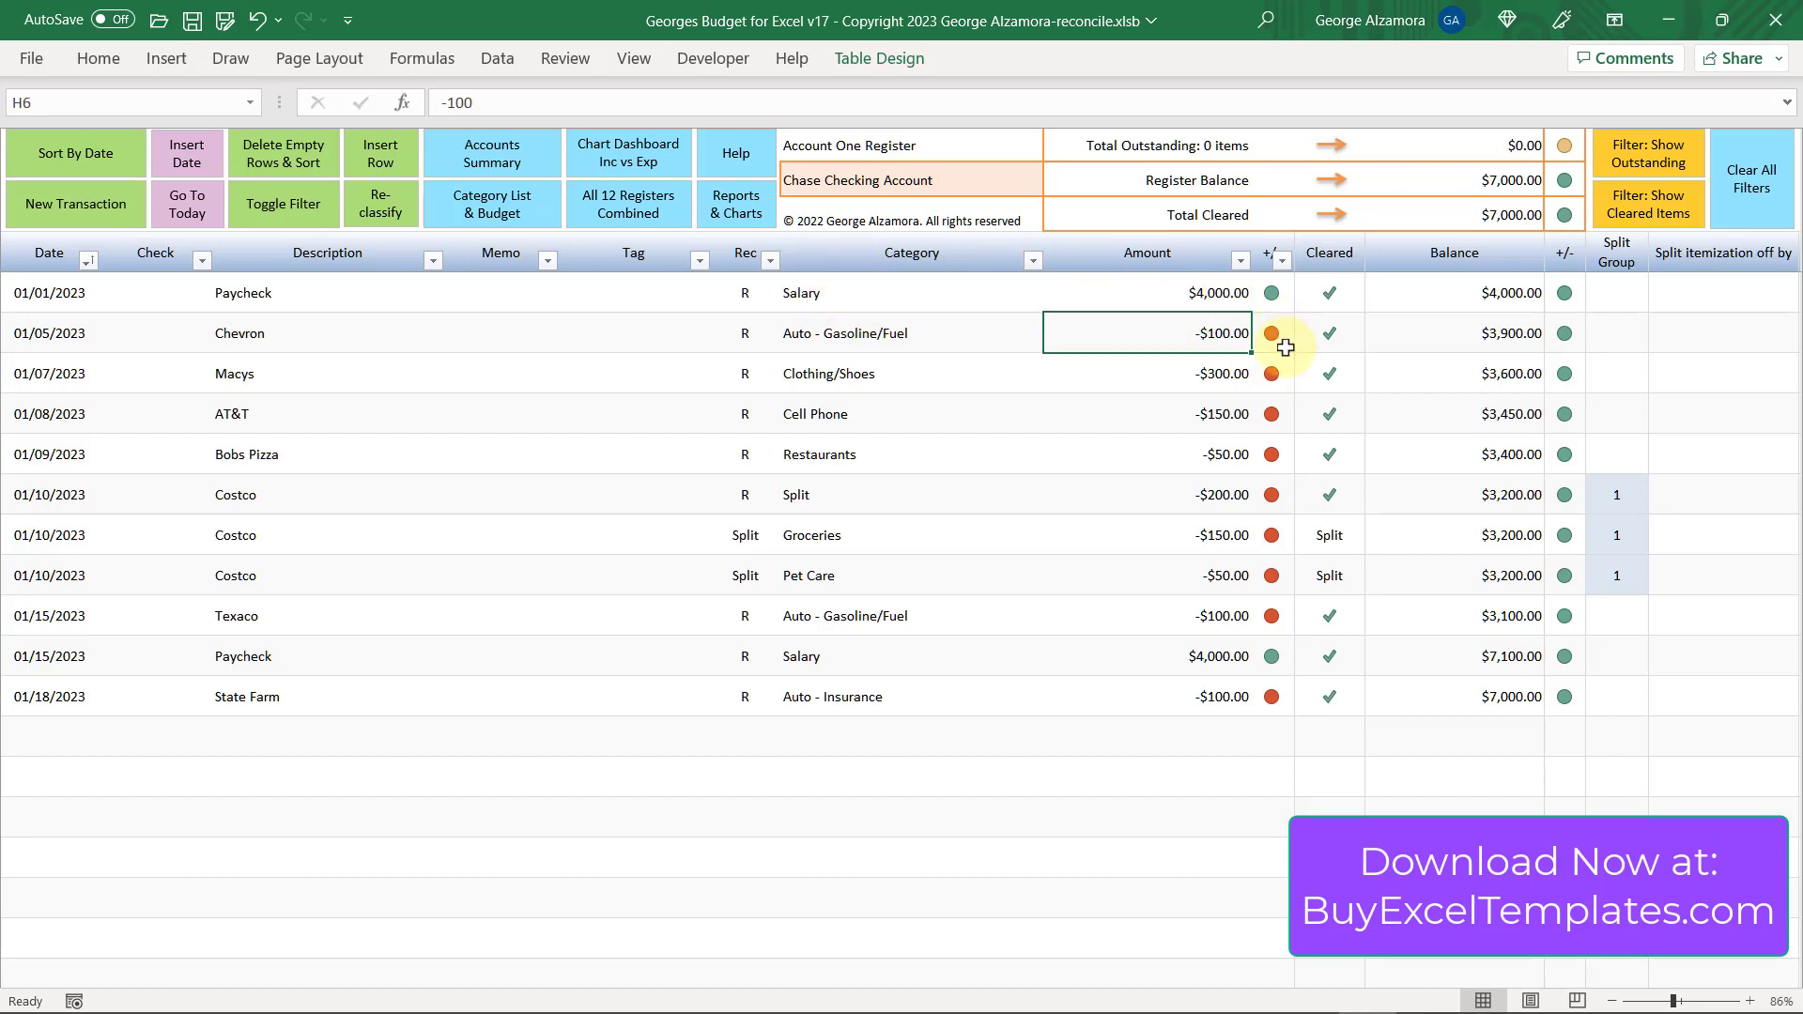
left_click(1199, 374)
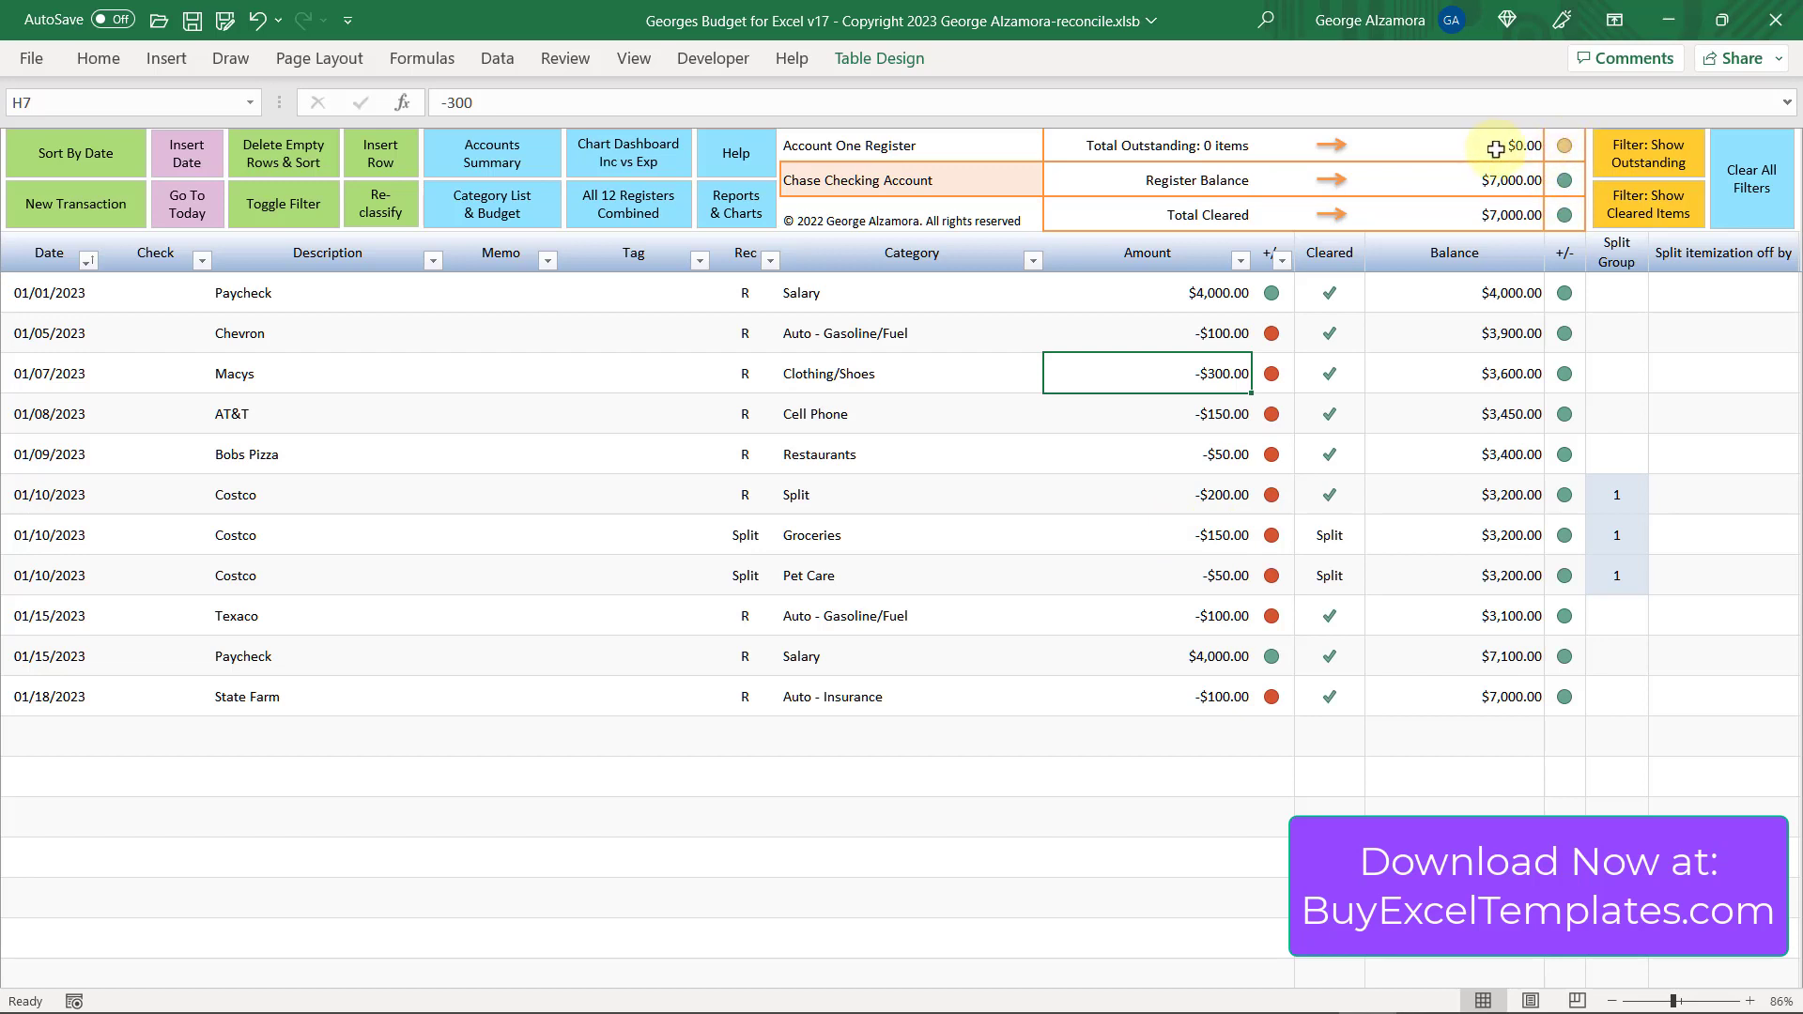
left_click(57, 739)
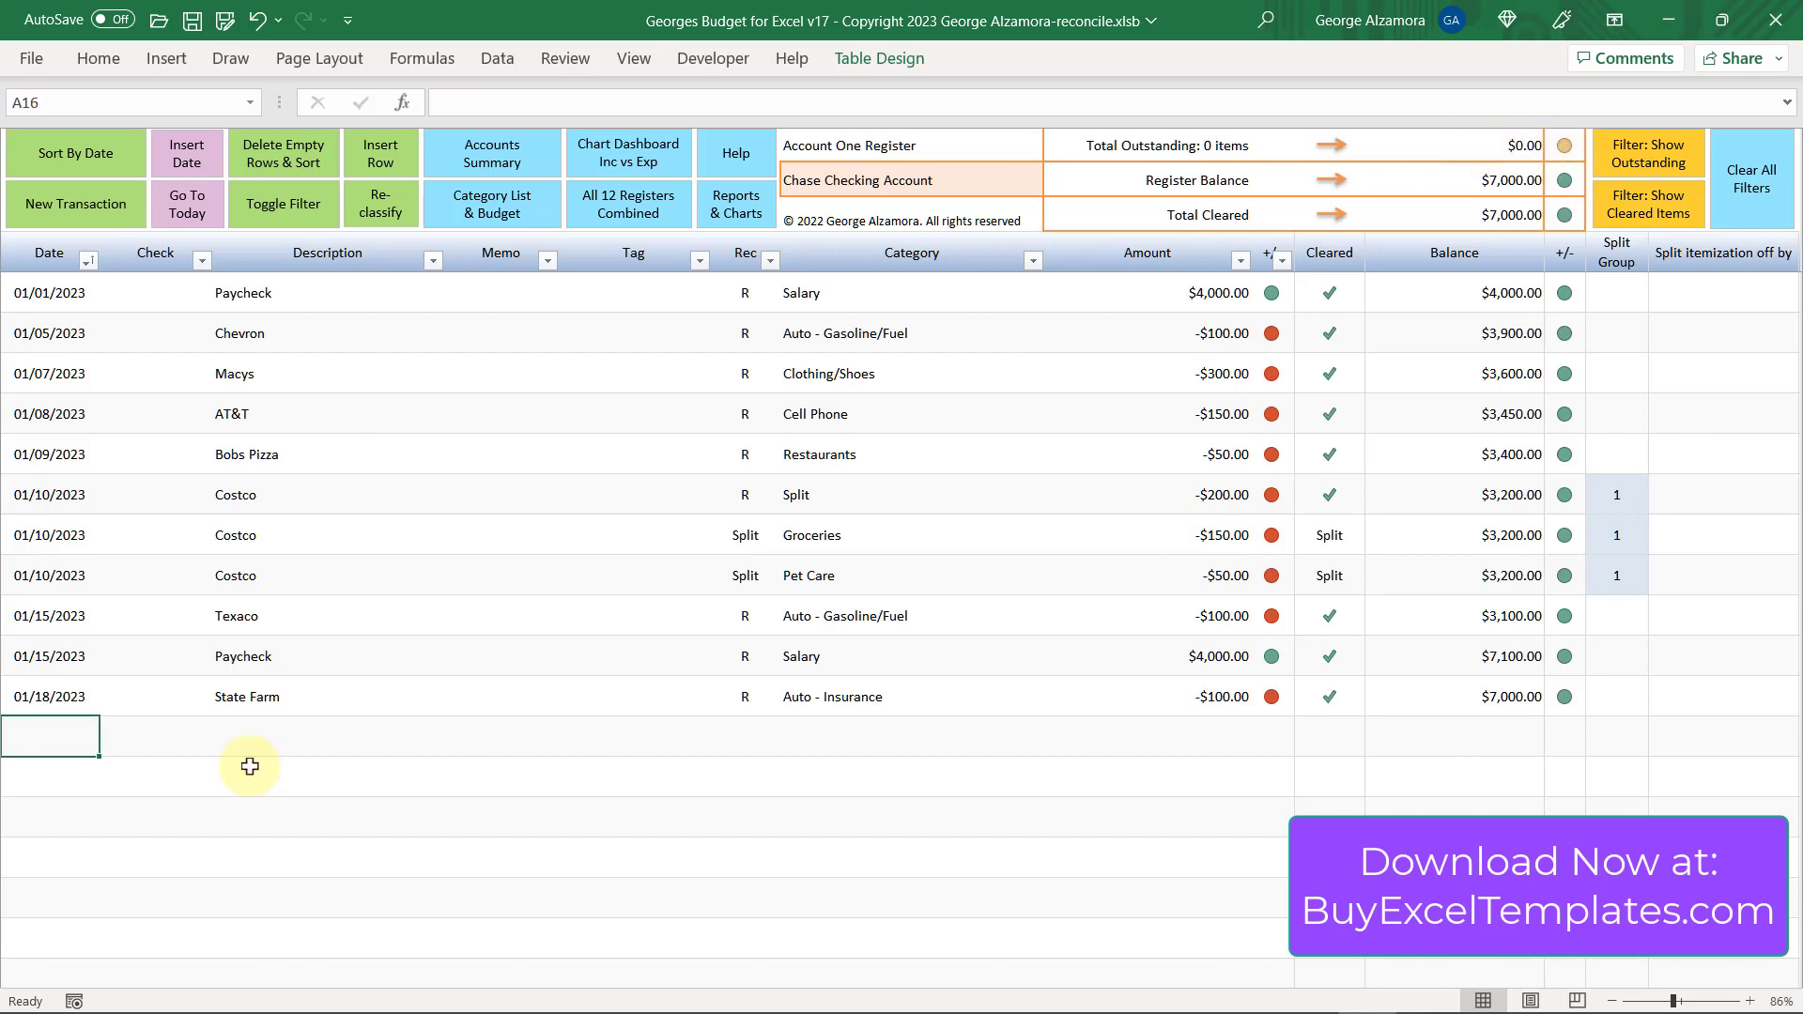